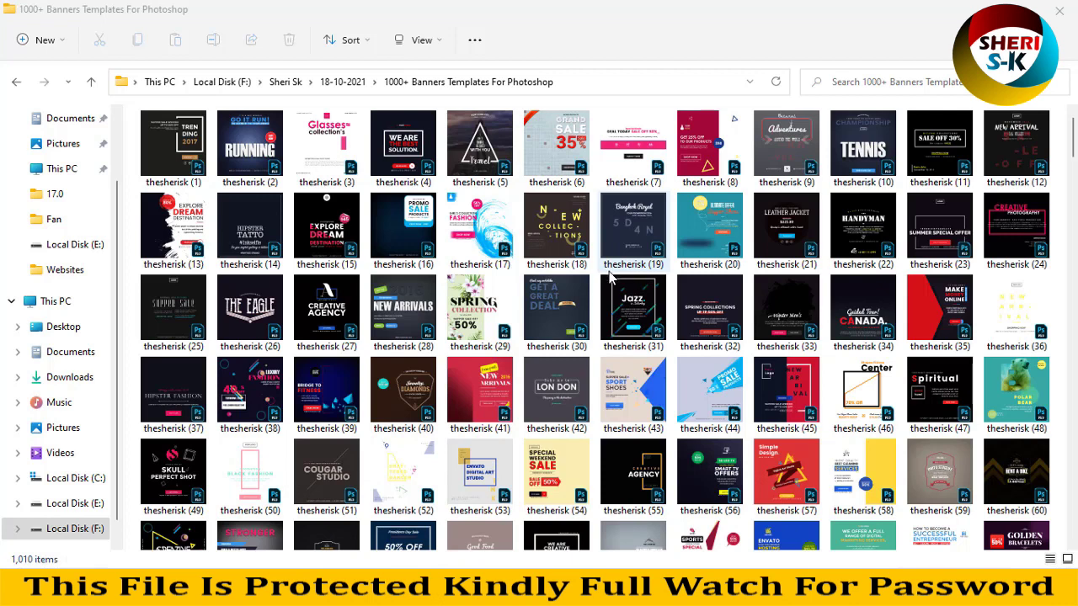
# Show the banner templates folder's properties: 2.56 GB across 1,010 files.
pyautogui.scroll(-5, 609, 278)
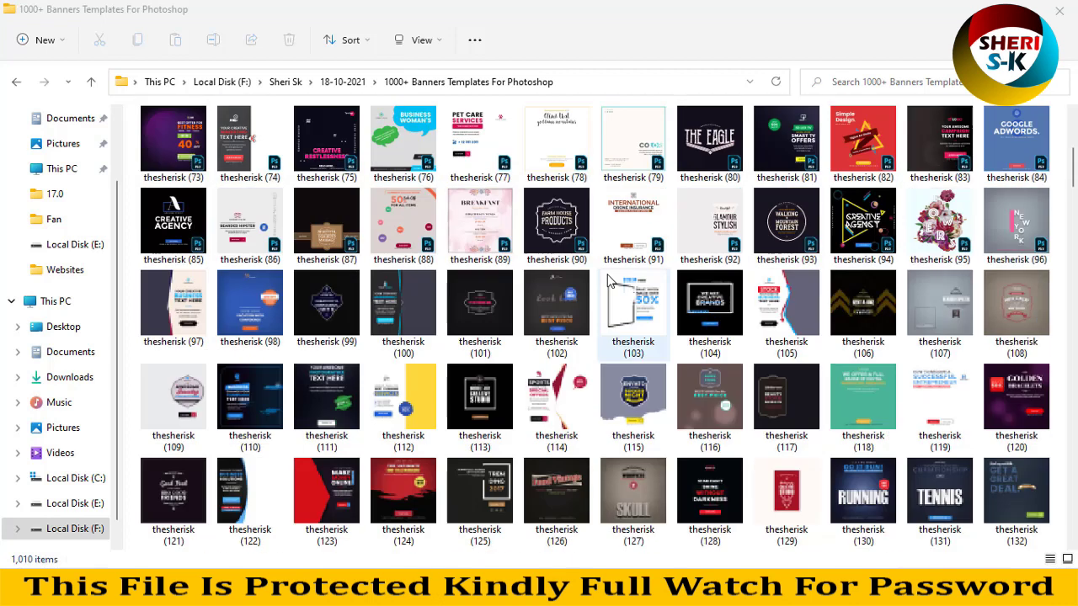
pyautogui.rightClick(598, 353)
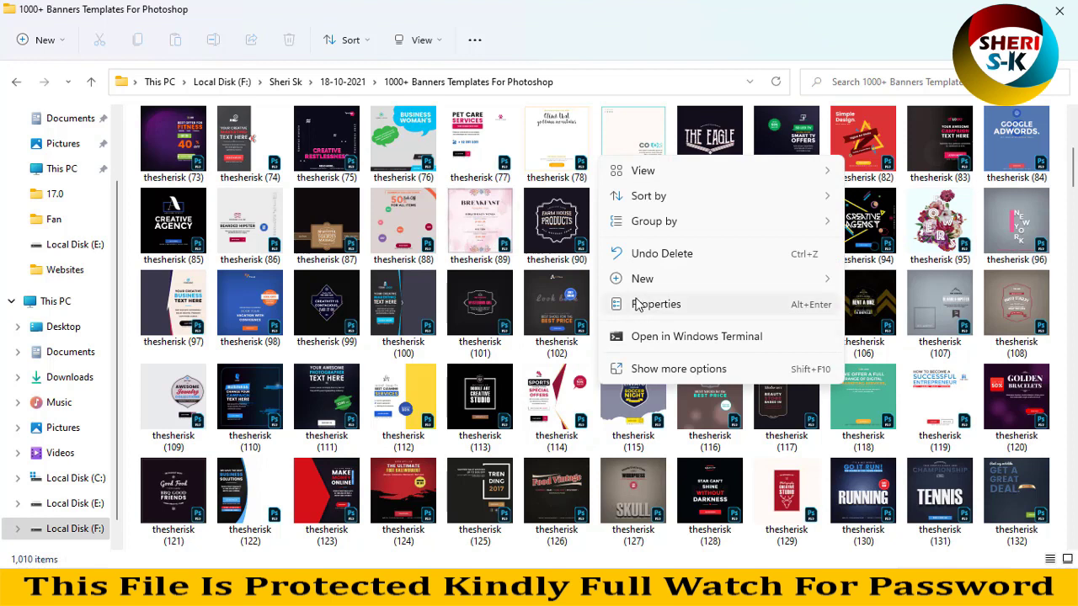
pyautogui.click(638, 305)
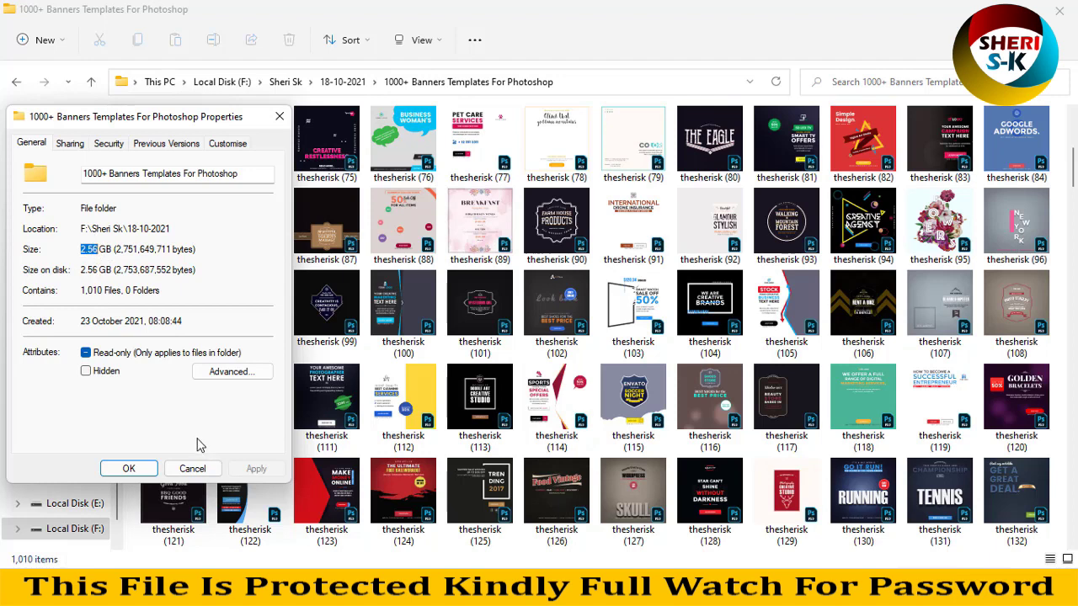
# Close the folder properties and scroll down through the template thumbnails.
pyautogui.click(192, 469)
pyautogui.click(486, 242)
pyautogui.scroll(-3, 486, 241)
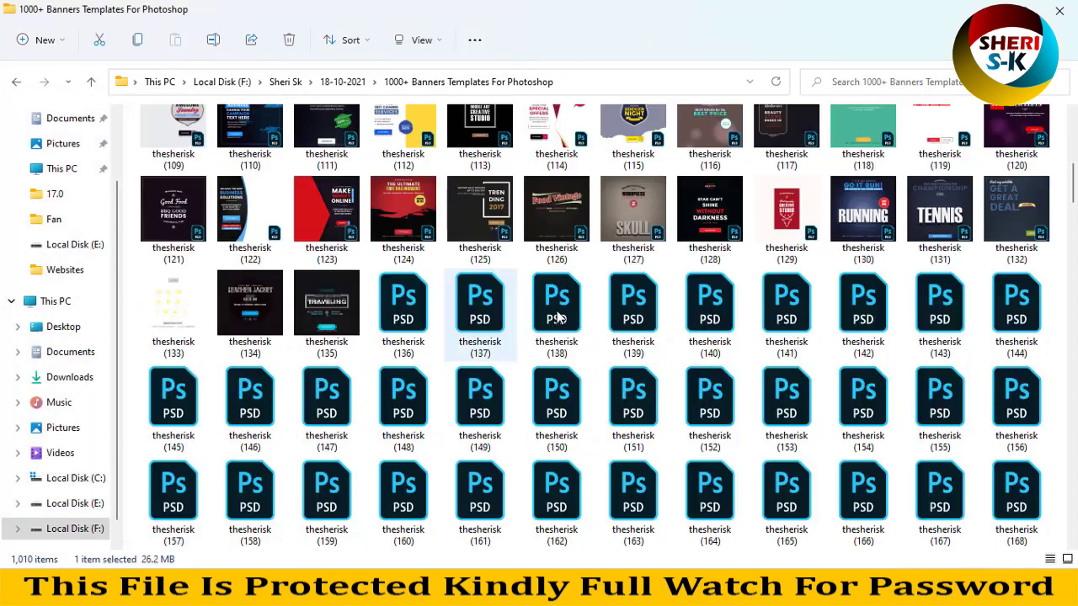
pyautogui.scroll(-3, 558, 316)
pyautogui.scroll(-3, 558, 311)
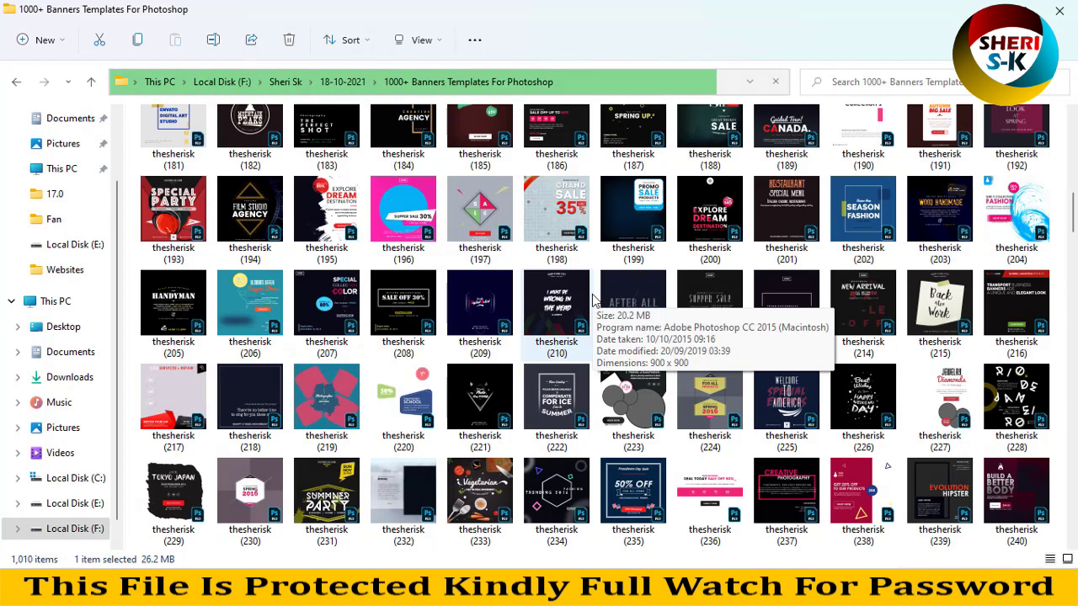
pyautogui.scroll(-6, 598, 312)
pyautogui.scroll(-3, 611, 324)
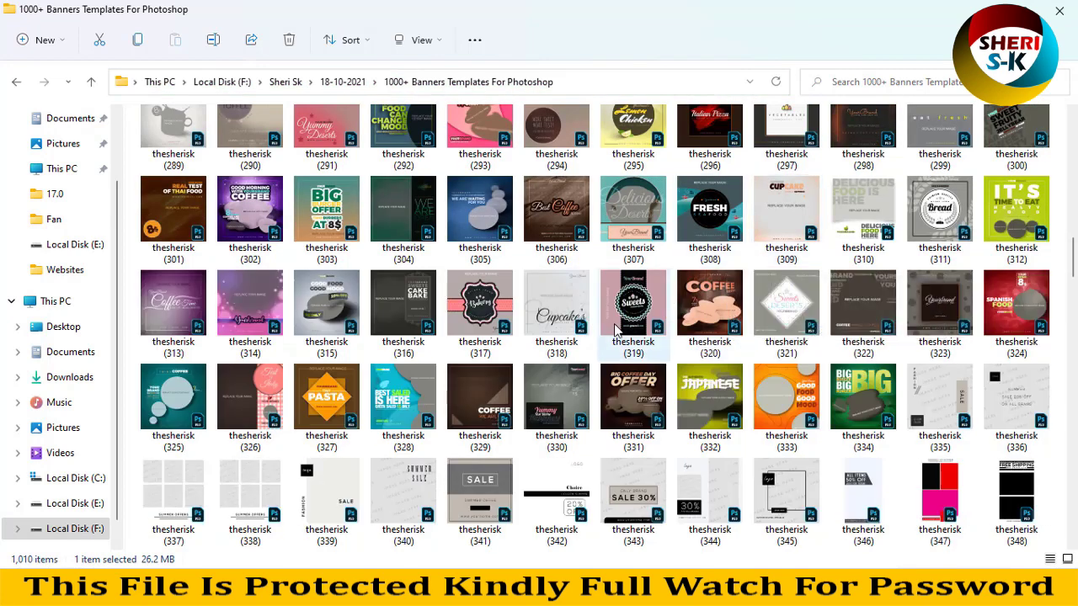
pyautogui.scroll(-6, 613, 328)
pyautogui.scroll(-4, 613, 328)
pyautogui.scroll(-2, 613, 328)
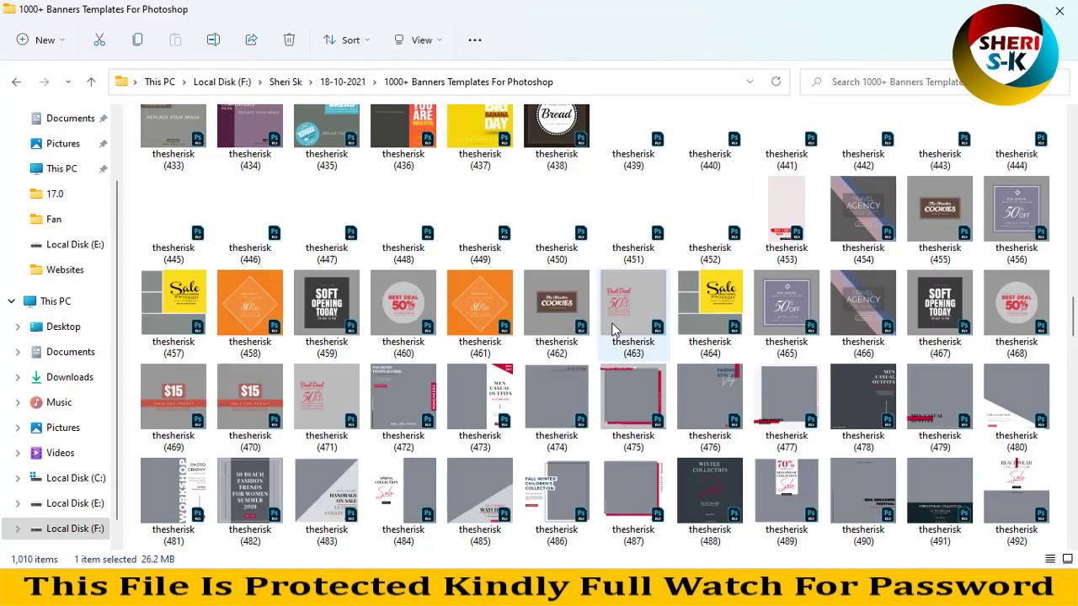
pyautogui.scroll(-3, 613, 329)
pyautogui.scroll(-3, 518, 282)
pyautogui.scroll(-3, 508, 307)
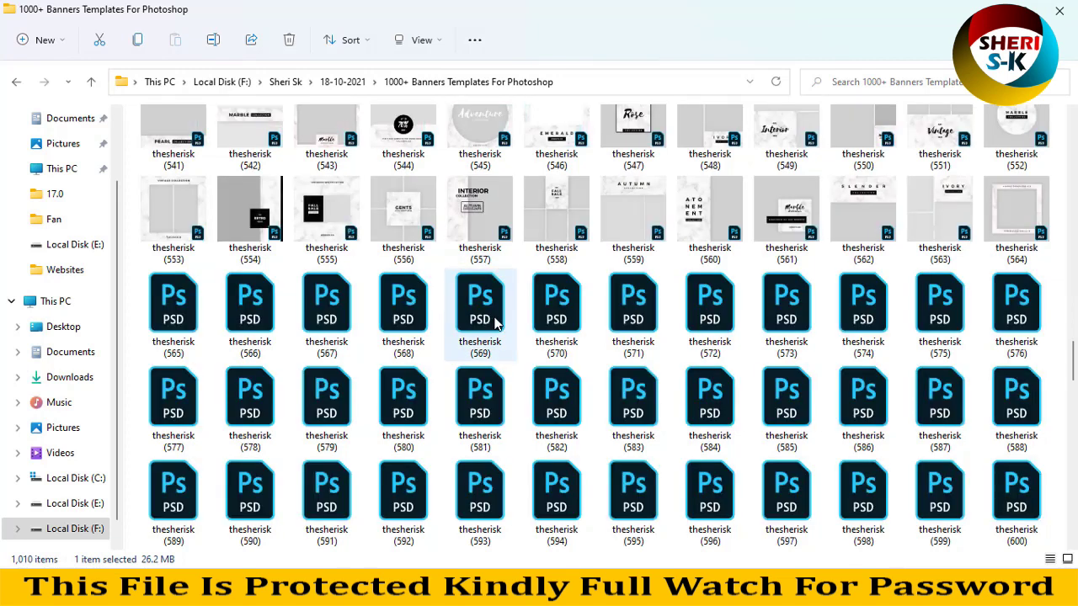
pyautogui.scroll(-3, 497, 322)
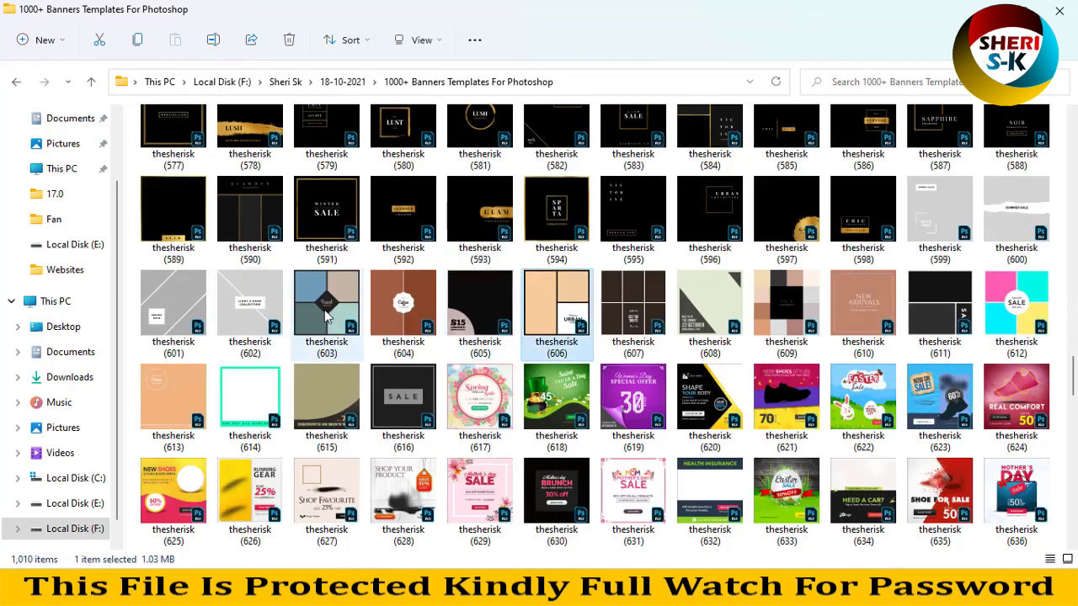
# Find the thesherisk (147) template and open it in Photoshop.
pyautogui.click(249, 329)
pyautogui.scroll(-3, 283, 407)
pyautogui.scroll(-3, 596, 308)
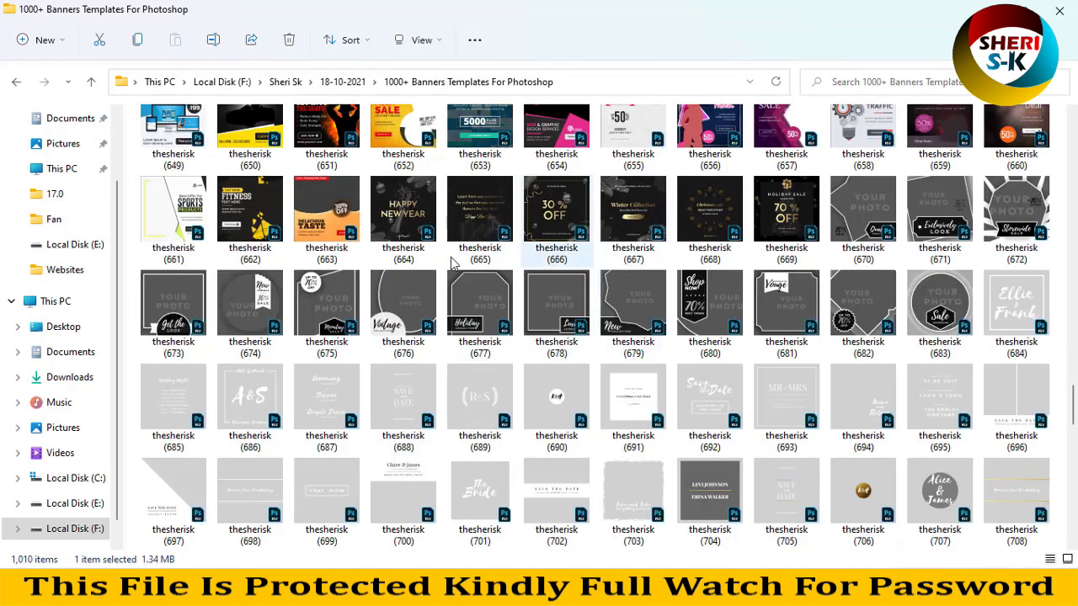
pyautogui.scroll(2, 344, 291)
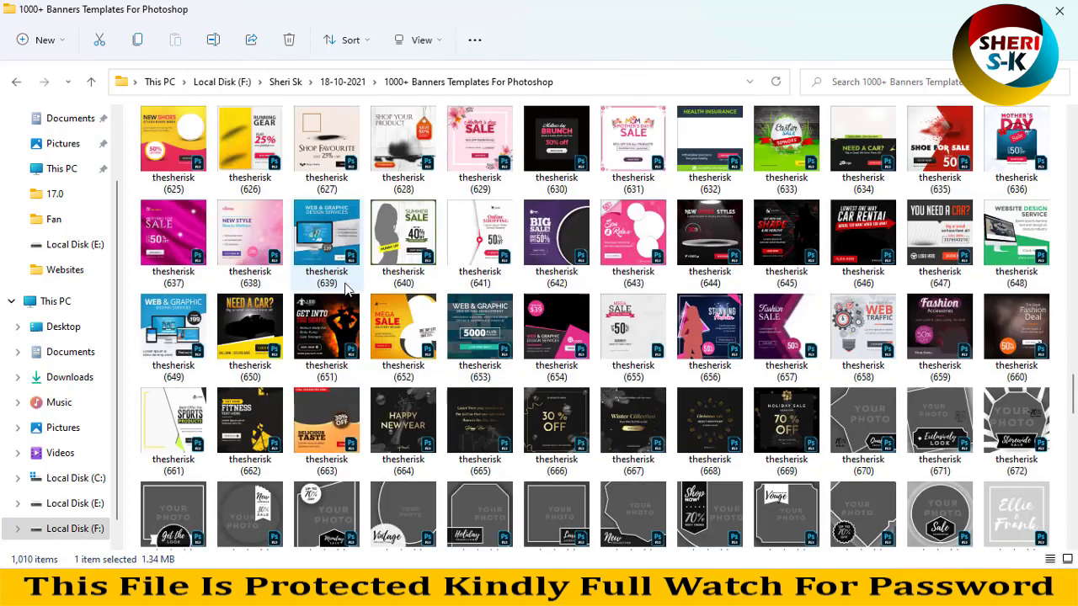
pyautogui.scroll(12, 345, 291)
pyautogui.scroll(12, 344, 286)
pyautogui.scroll(12, 342, 294)
pyautogui.scroll(3, 339, 297)
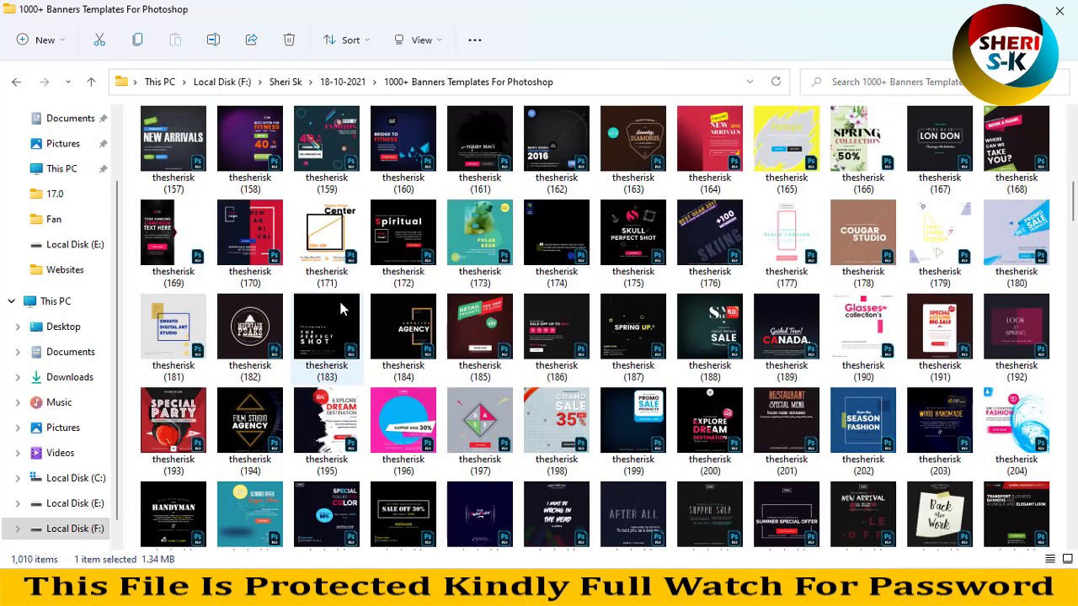
pyautogui.scroll(3, 338, 297)
pyautogui.click(341, 329)
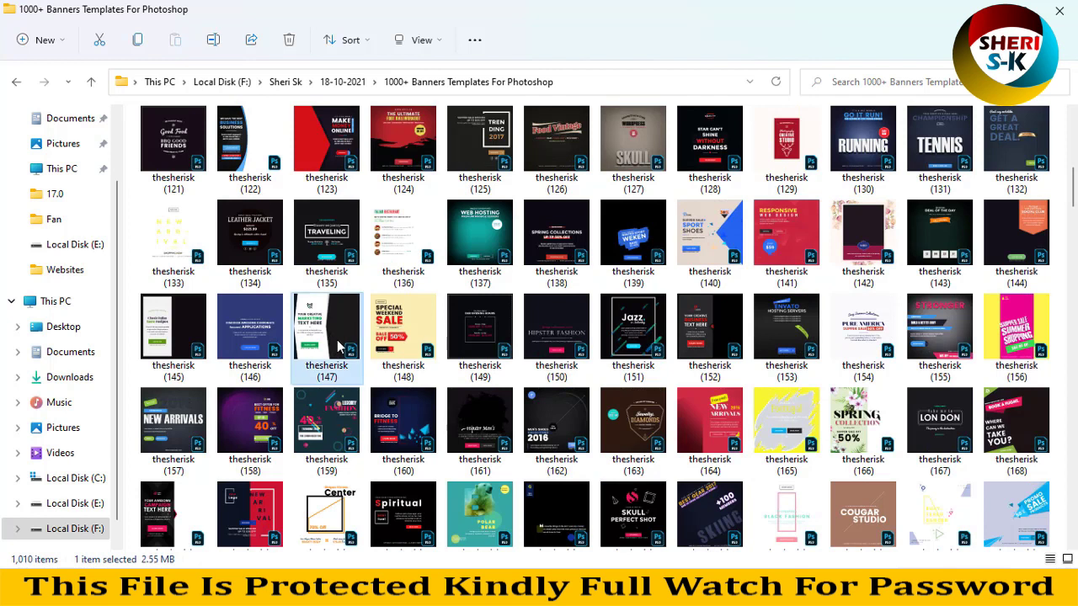
pyautogui.doubleClick(331, 339)
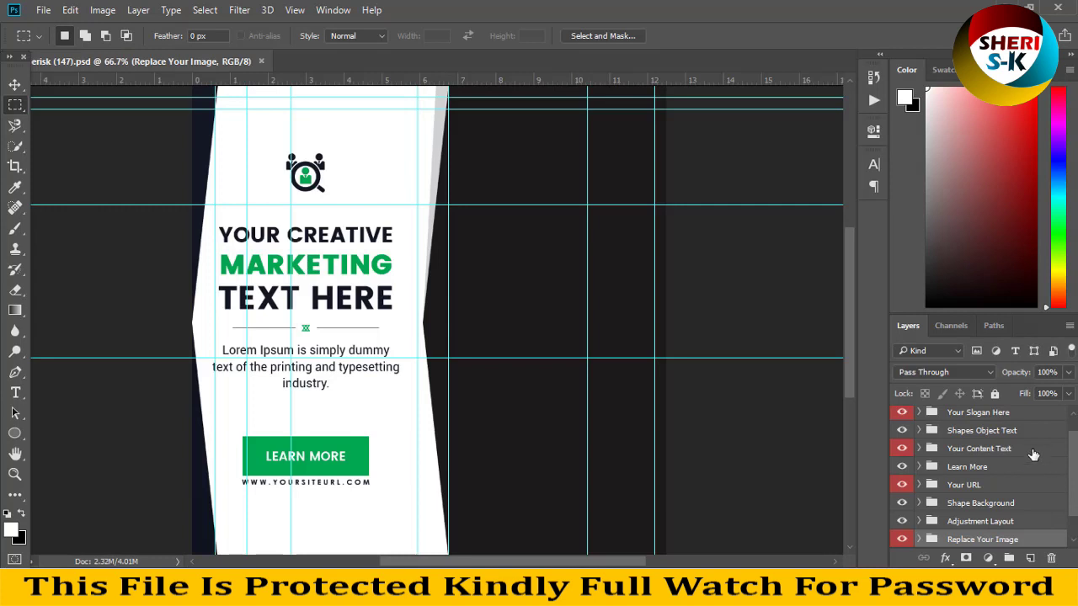
# Check the layer groups from Your Slogan Here down to Shape Background.
pyautogui.scroll(1, 1006, 473)
pyautogui.click(996, 430)
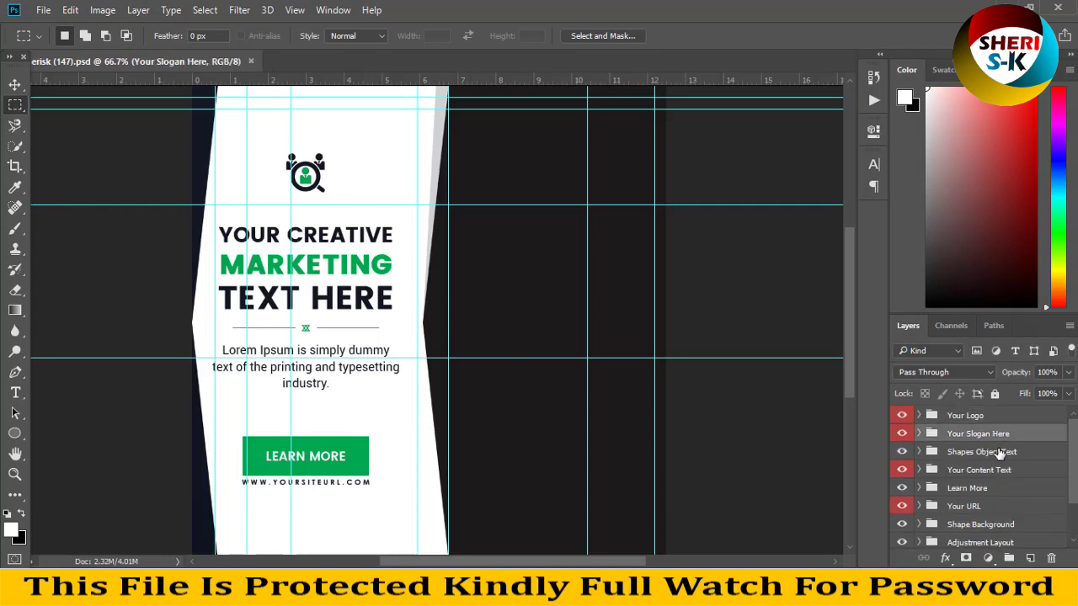
pyautogui.click(996, 453)
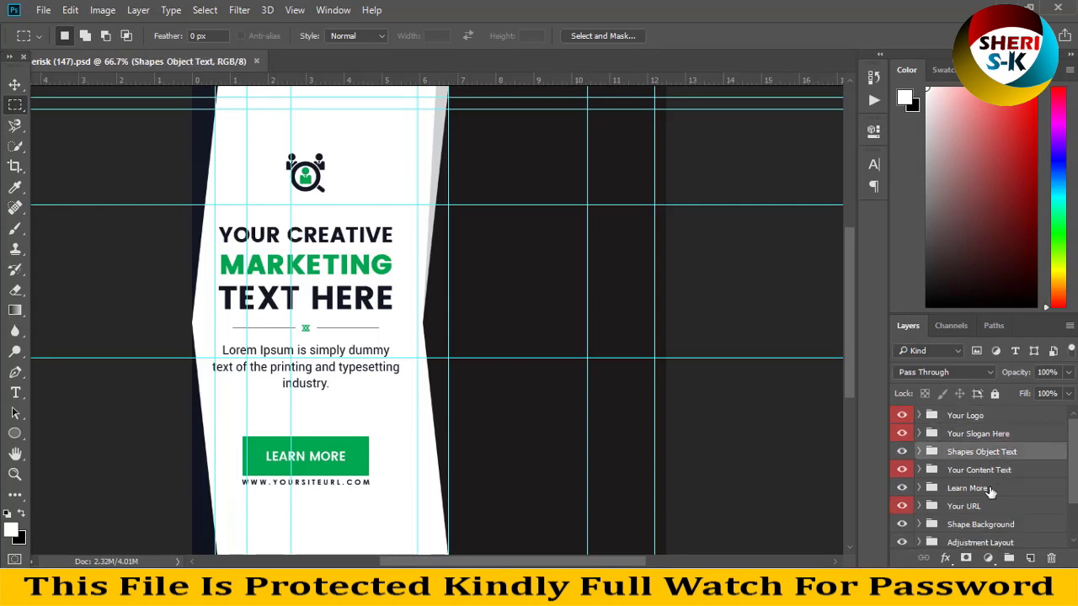
pyautogui.hotkey('alt', '[')
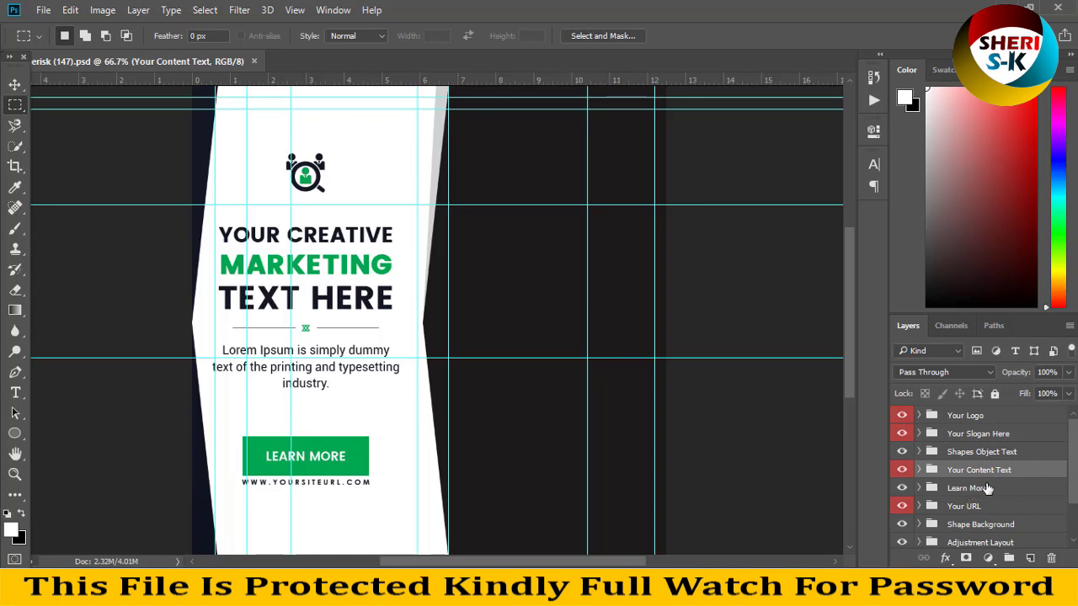
pyautogui.click(983, 491)
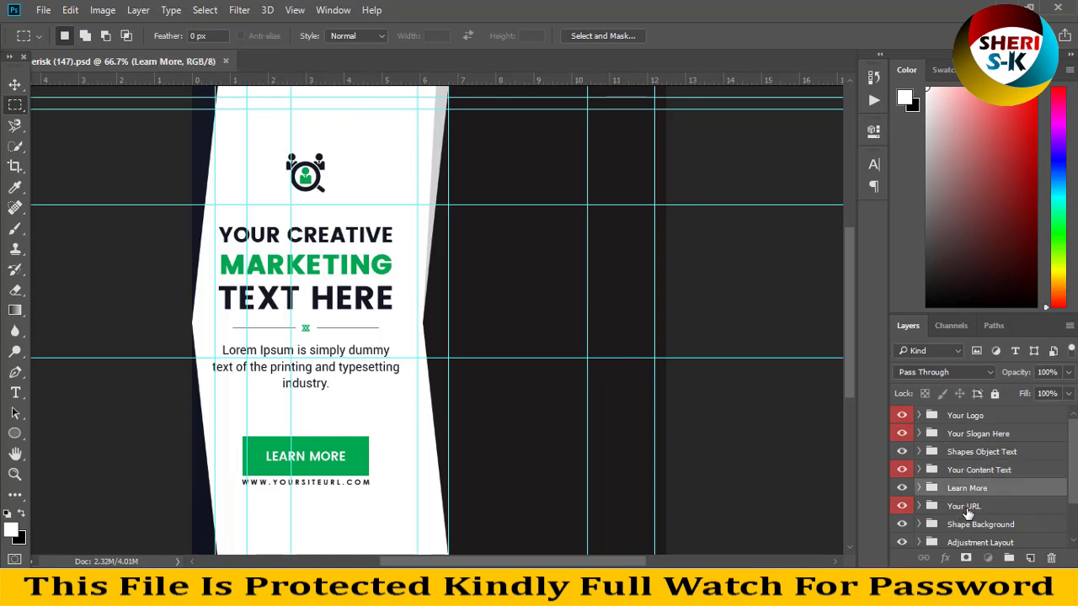
pyautogui.click(967, 508)
pyautogui.click(971, 526)
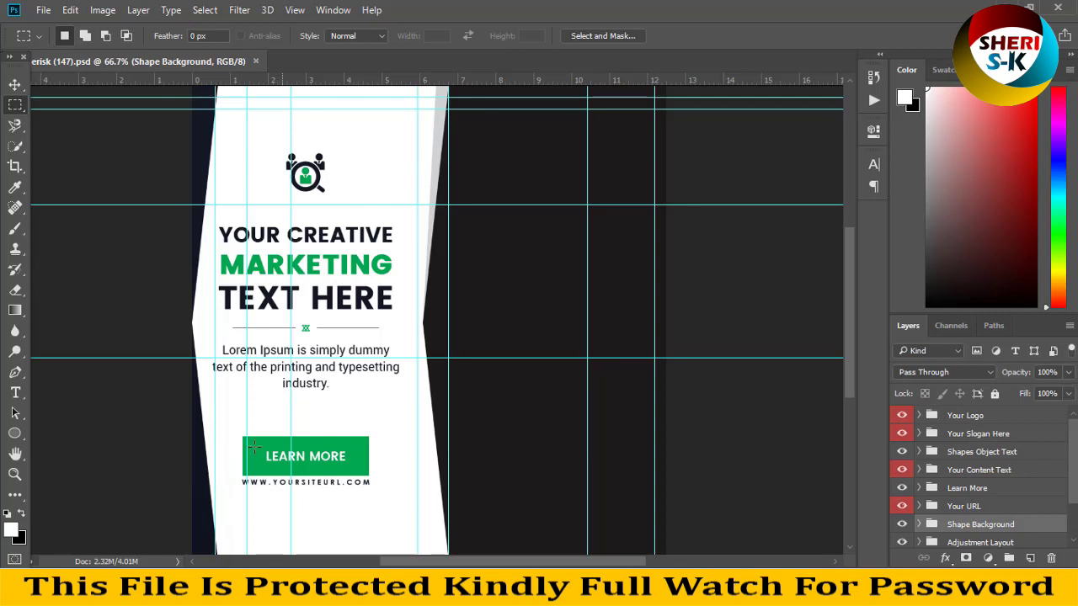
# With the Move tool active, select groups down to Replace Your Image.
pyautogui.click(15, 85)
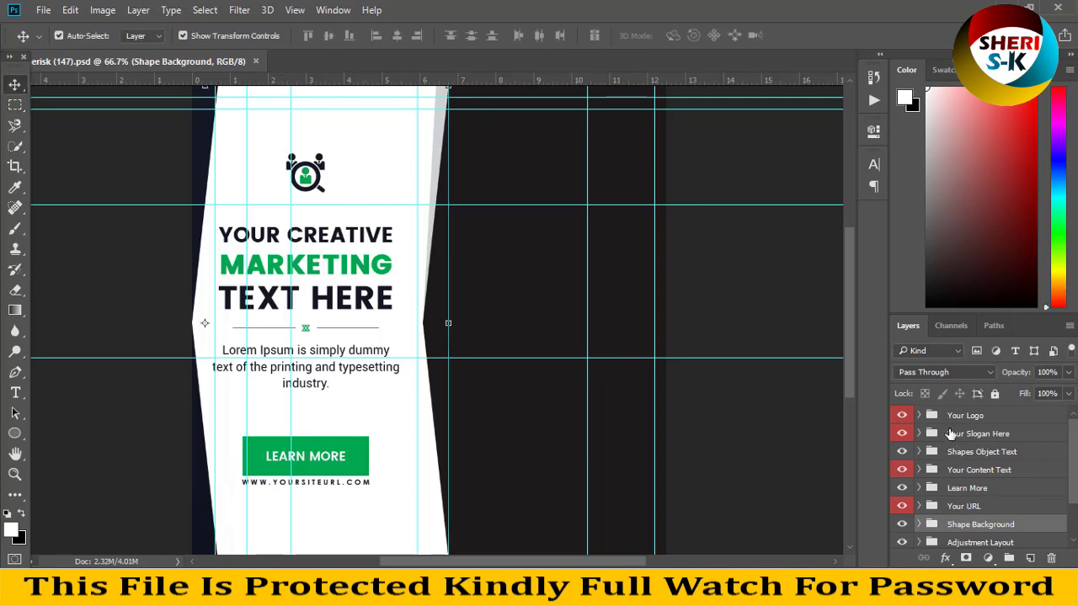
pyautogui.click(950, 433)
pyautogui.click(962, 455)
pyautogui.scroll(-3, 965, 503)
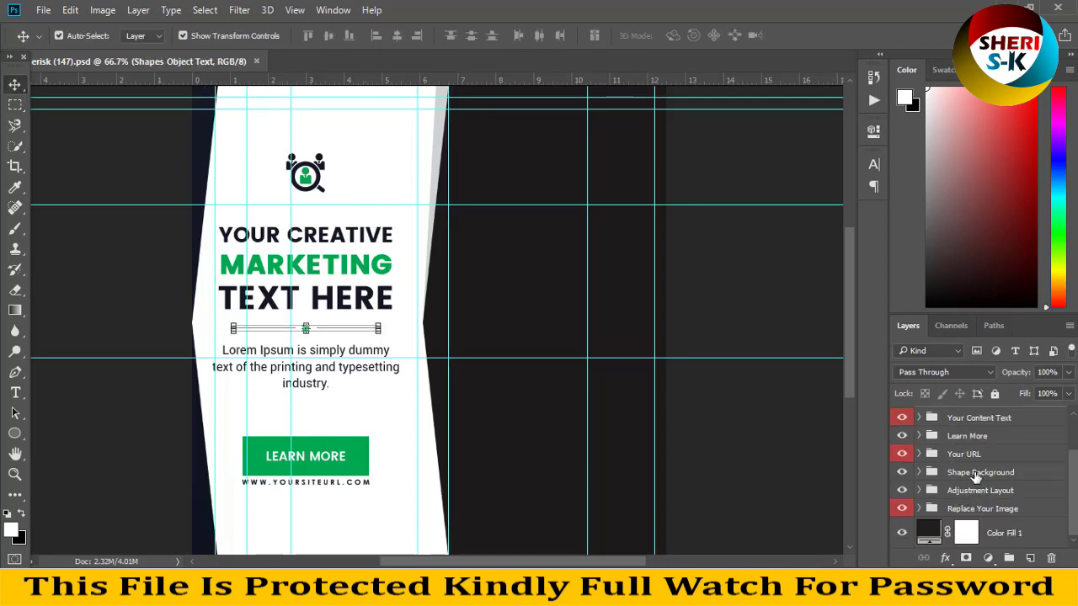
pyautogui.click(973, 476)
pyautogui.click(959, 495)
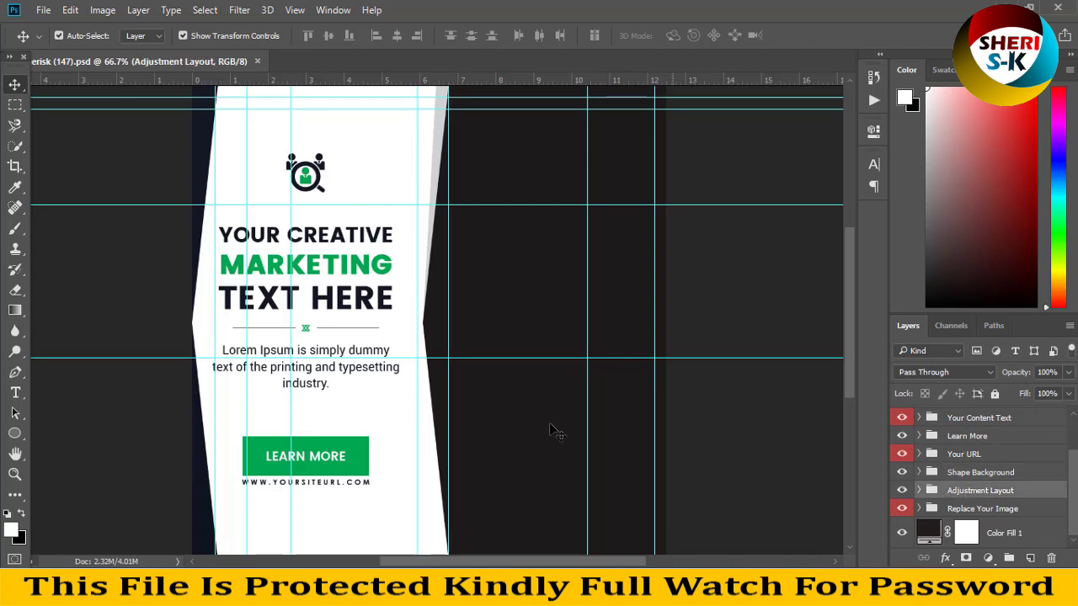
pyautogui.scroll(-2, 661, 476)
pyautogui.click(989, 510)
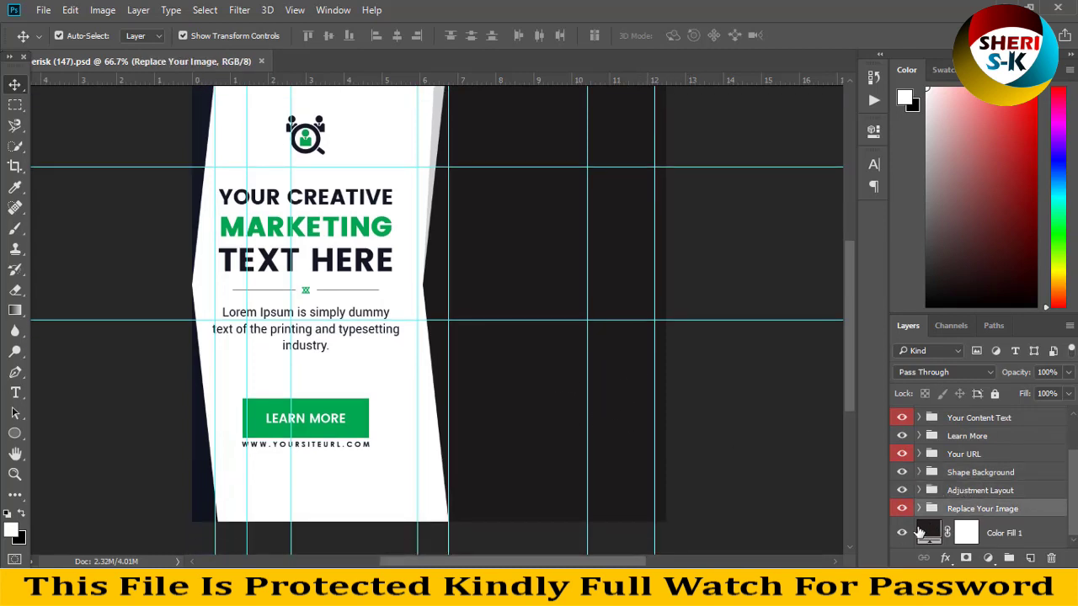
# Try darker colours for Color Fill 1, then cancel to keep the original.
pyautogui.doubleClick(927, 535)
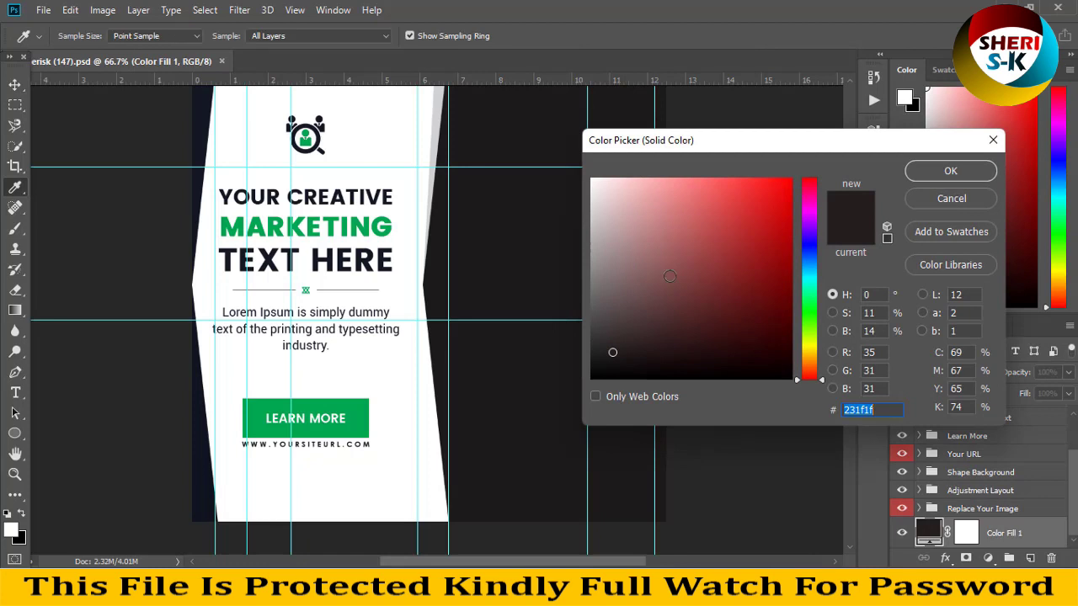
pyautogui.click(736, 280)
pyautogui.moveTo(752, 247); pyautogui.dragTo(686, 323)
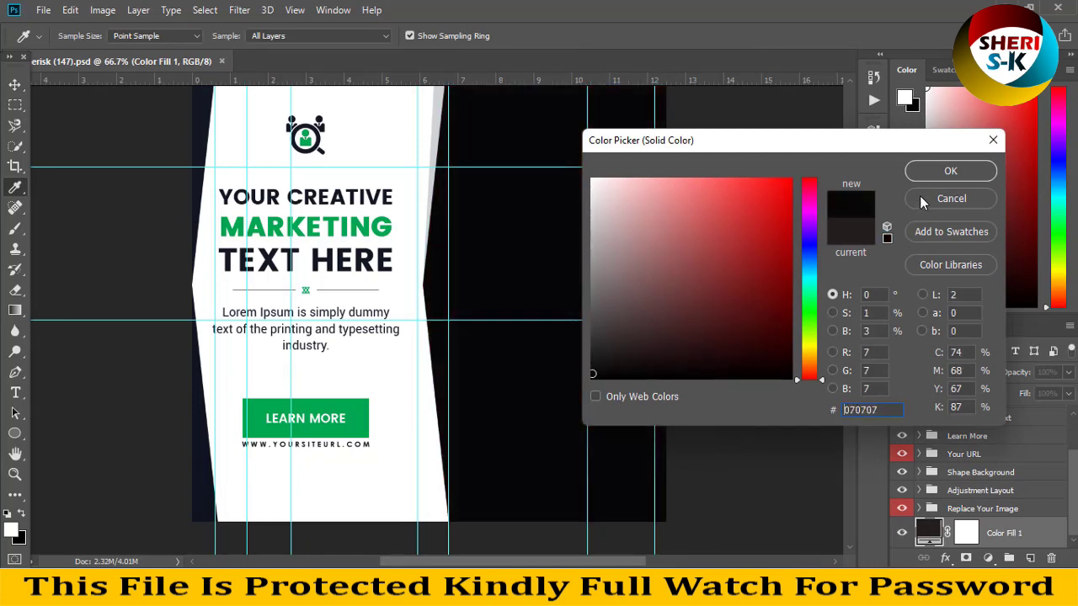
pyautogui.click(924, 202)
# Expand the Replace Your Image group and open its smart object for editing.
pyautogui.click(1004, 511)
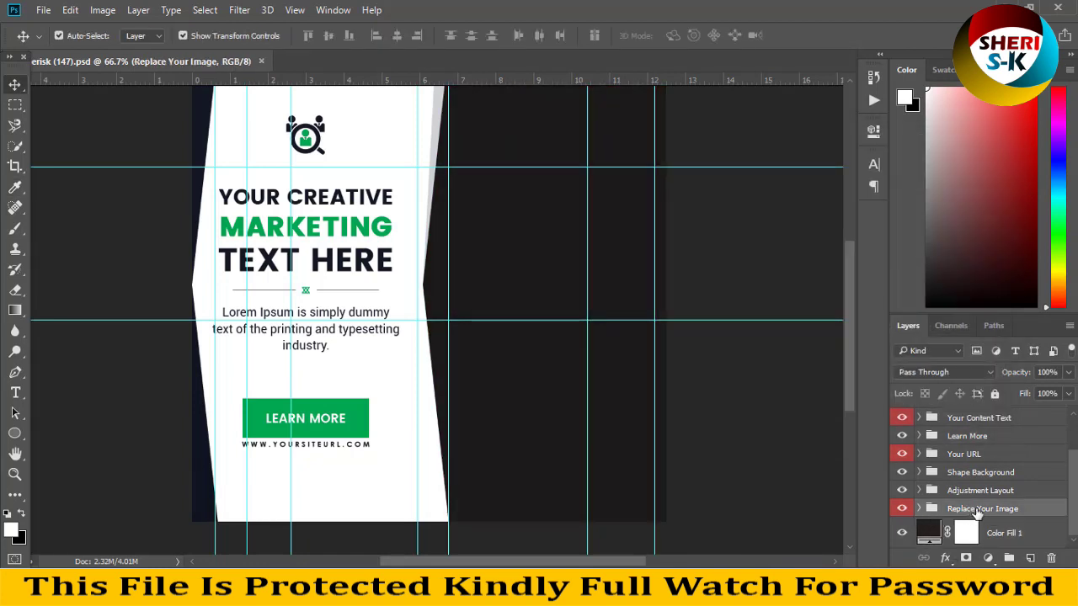
pyautogui.click(919, 508)
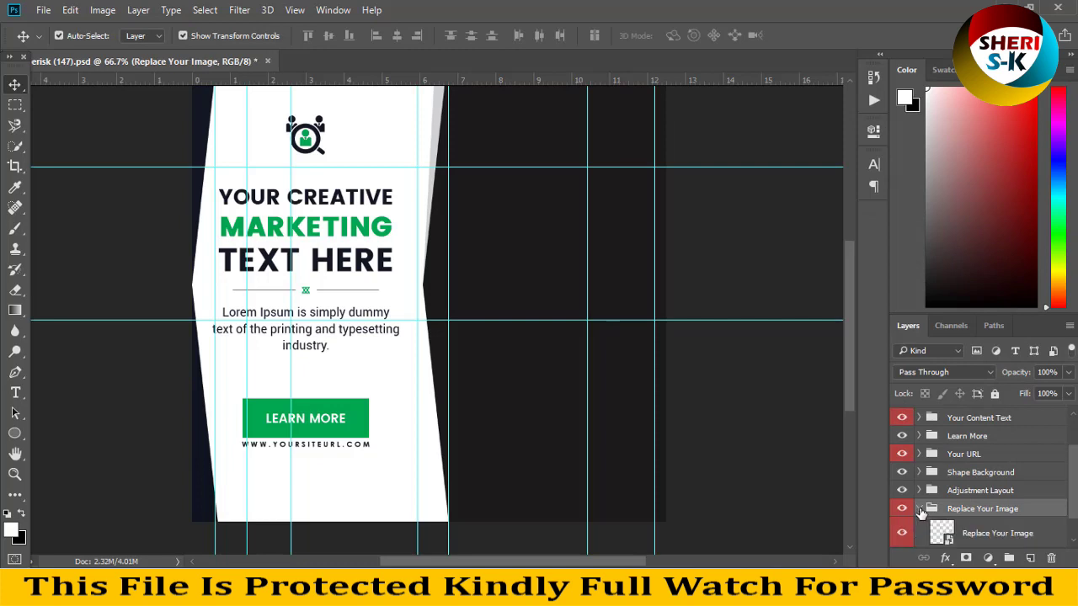
pyautogui.click(947, 513)
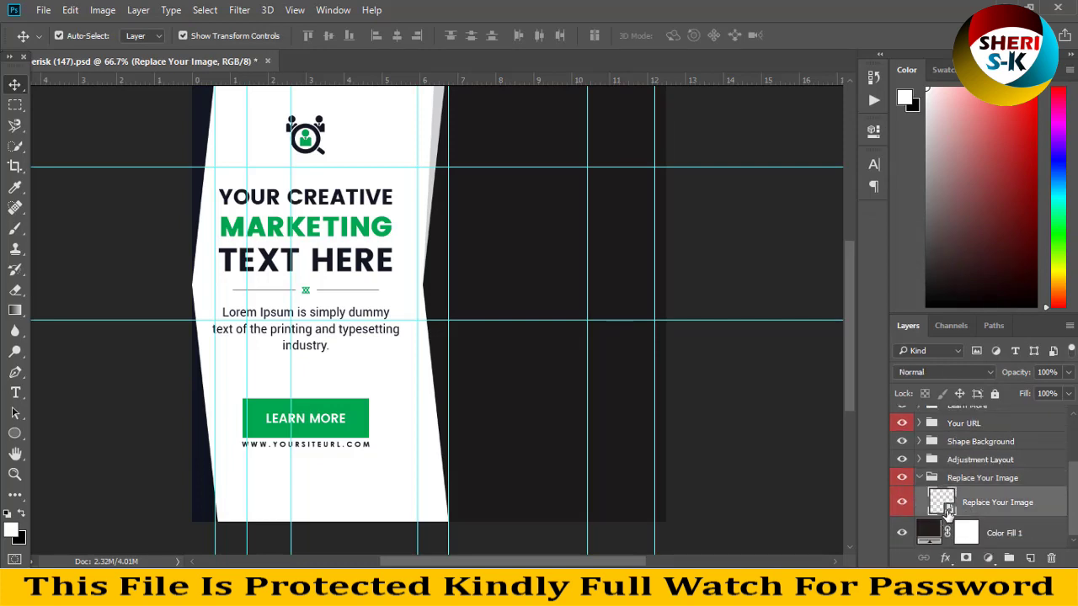
pyautogui.doubleClick(943, 503)
# Open the shopping-bags photo 5.jpg from the Sale Photos folder.
pyautogui.click(53, 9)
pyautogui.click(53, 41)
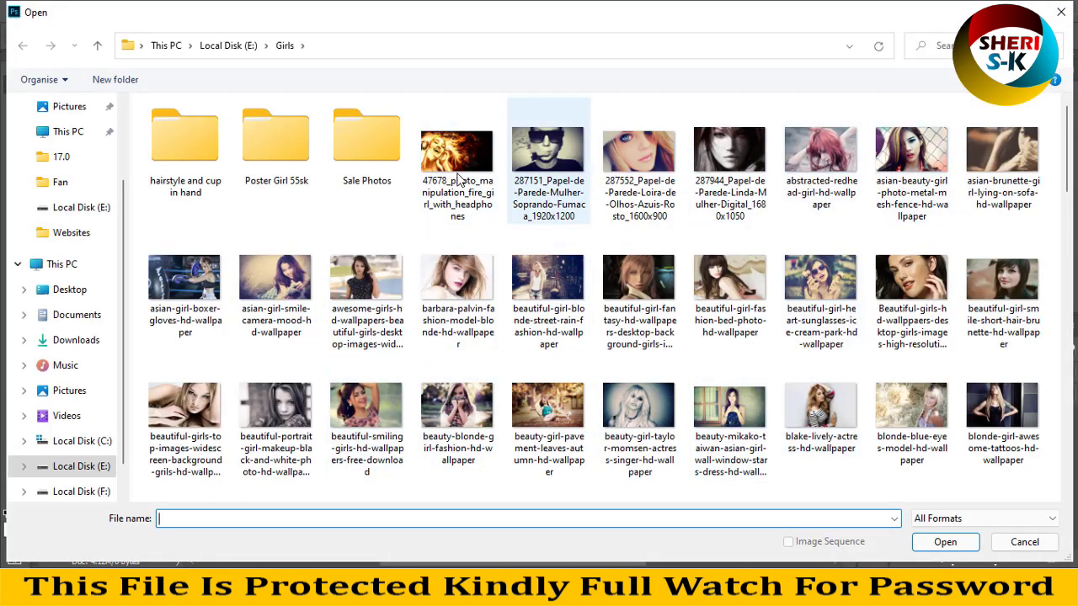
pyautogui.click(348, 150)
pyautogui.doubleClick(347, 150)
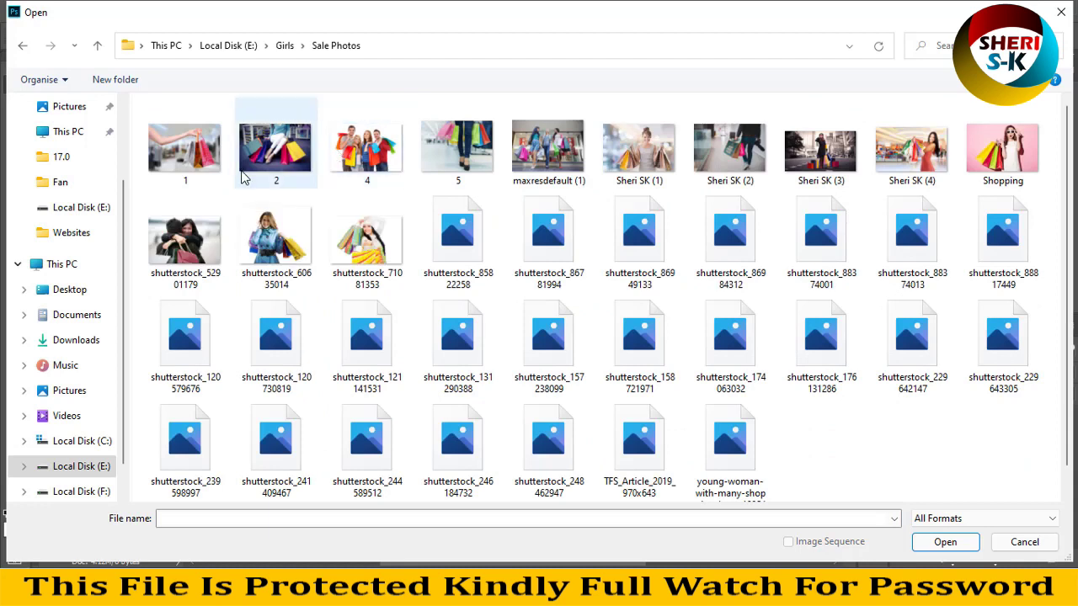
pyautogui.click(444, 150)
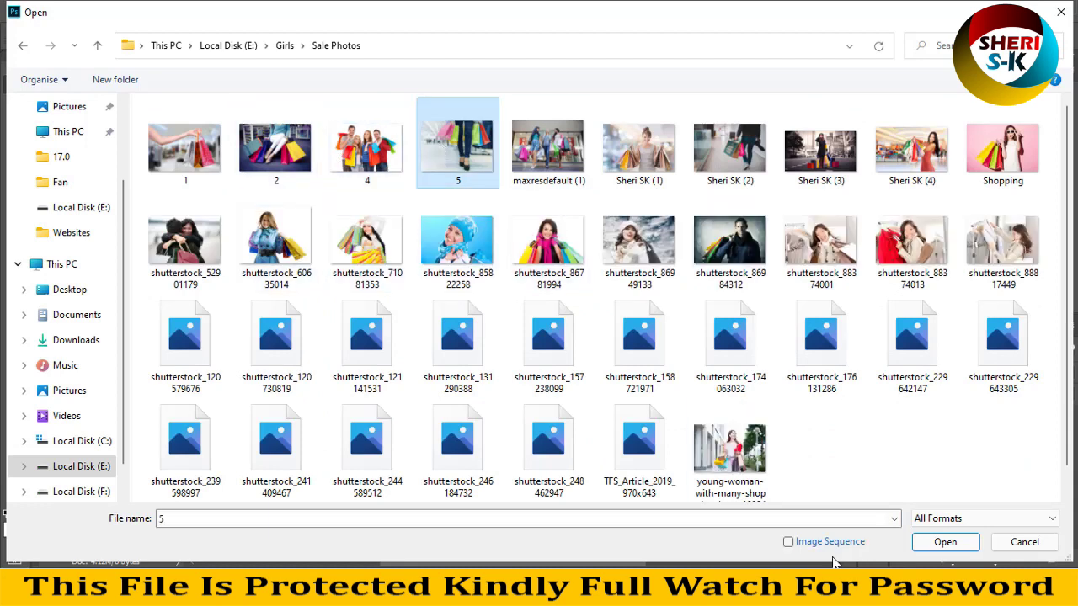
pyautogui.click(945, 541)
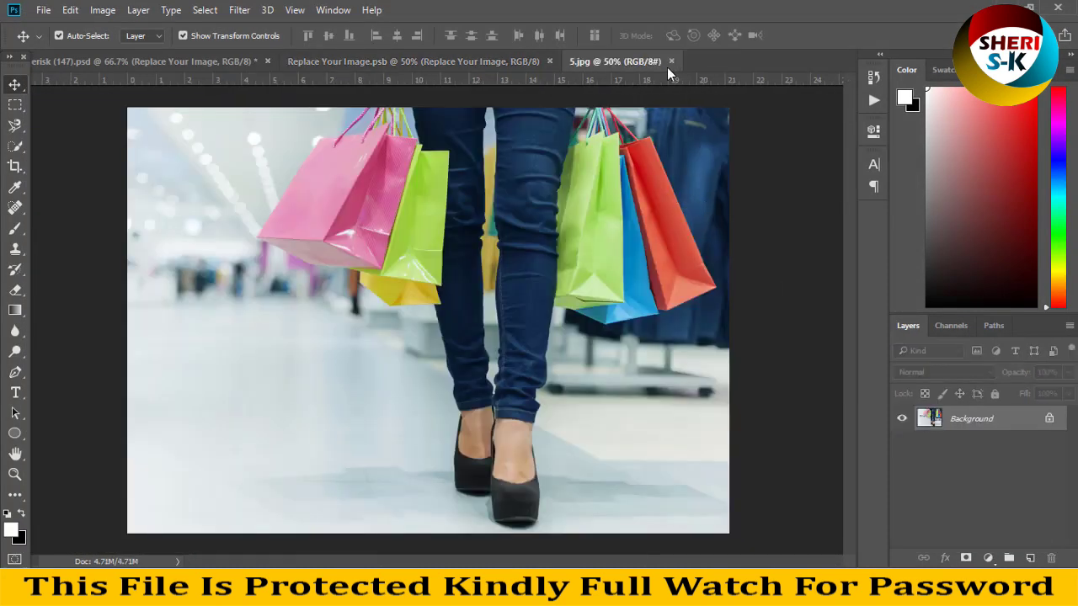
# Drag the shopping-bags photo into the Replace Your Image placeholder document.
pyautogui.moveTo(667, 62); pyautogui.dragTo(834, 337)
pyautogui.moveTo(385, 310); pyautogui.dragTo(389, 314)
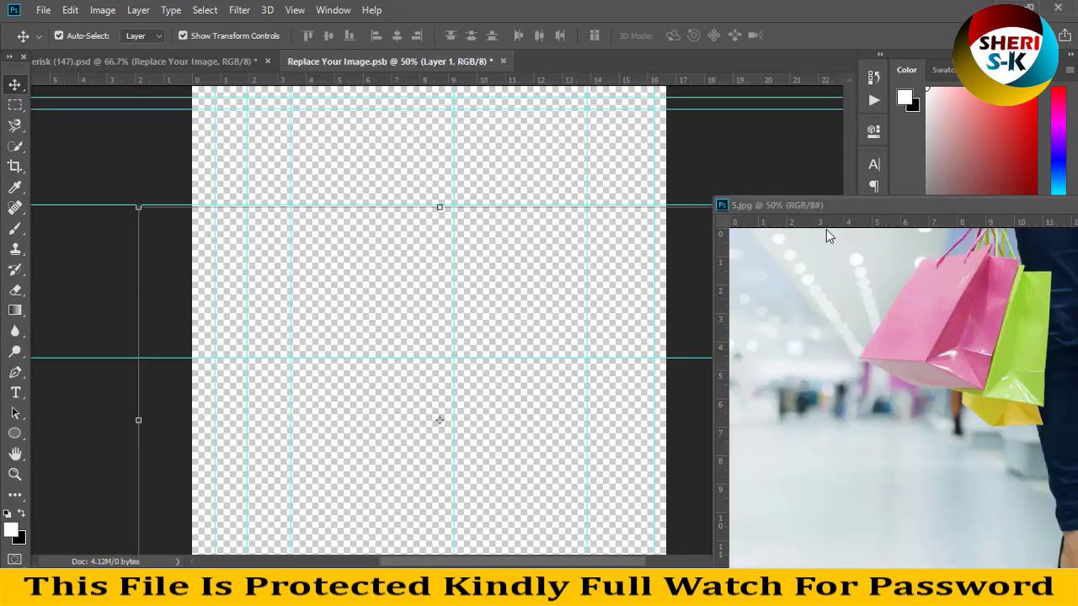
pyautogui.moveTo(893, 206); pyautogui.dragTo(726, 220)
pyautogui.click(727, 220)
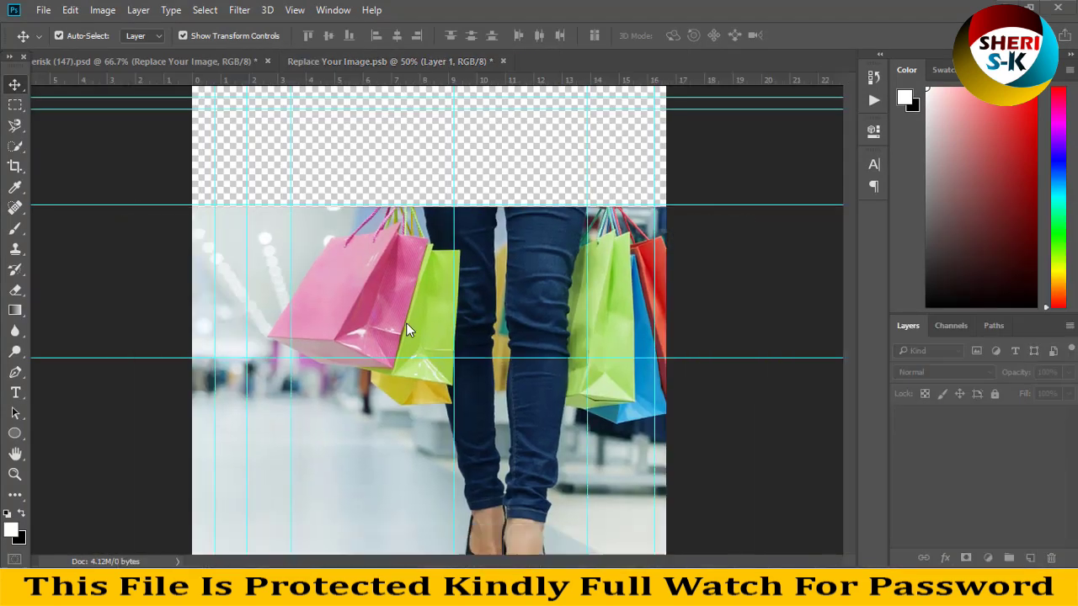
# Move the photo up, enlarge it to cover the canvas, and save.
pyautogui.moveTo(406, 322); pyautogui.dragTo(430, 222)
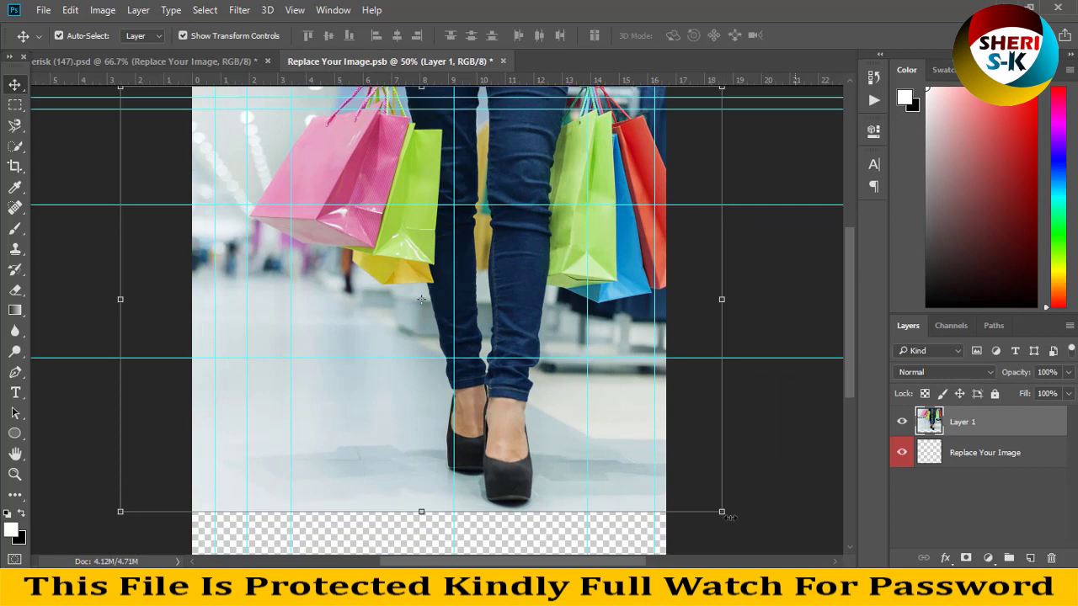
pyautogui.moveTo(721, 511); pyautogui.dragTo(795, 548)
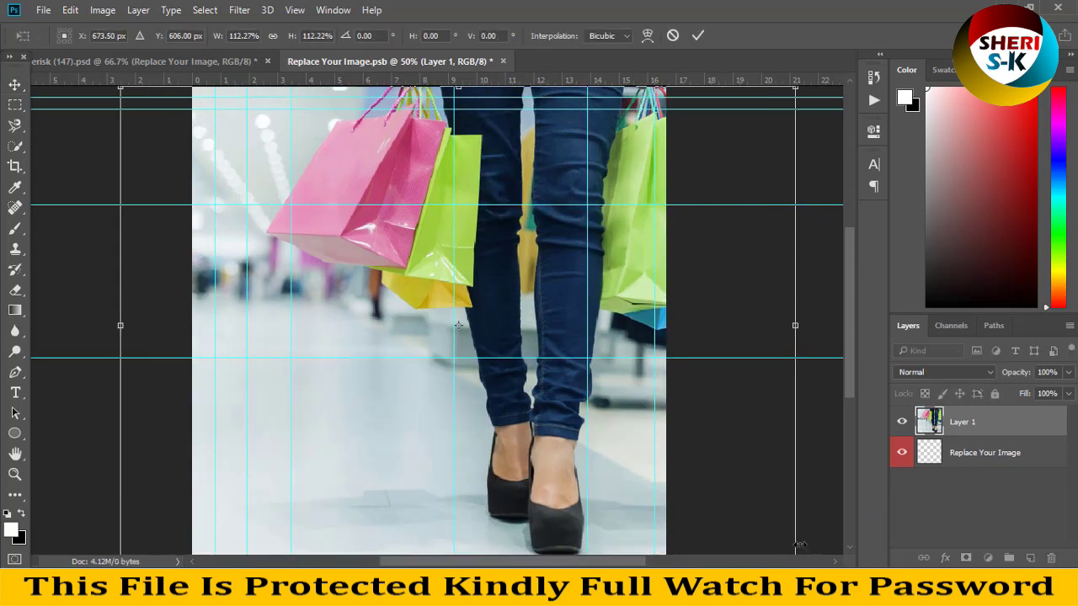
pyautogui.press('Return')
pyautogui.hotkey('ctrl', 's')
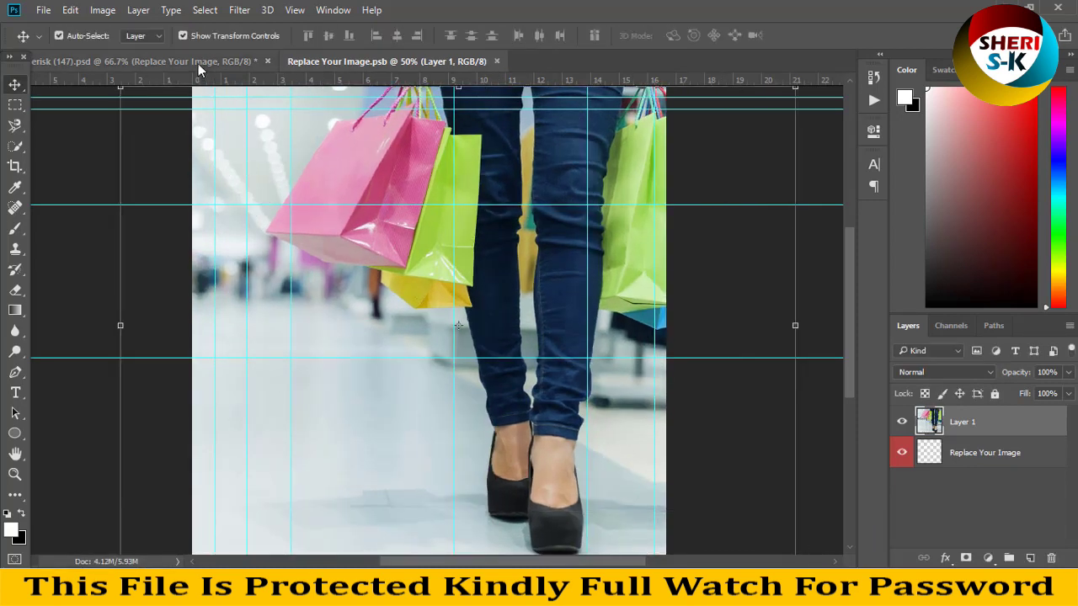
pyautogui.click(198, 63)
# Close the placeholder and the (147) banner, declining to save the banner.
pyautogui.click(744, 205)
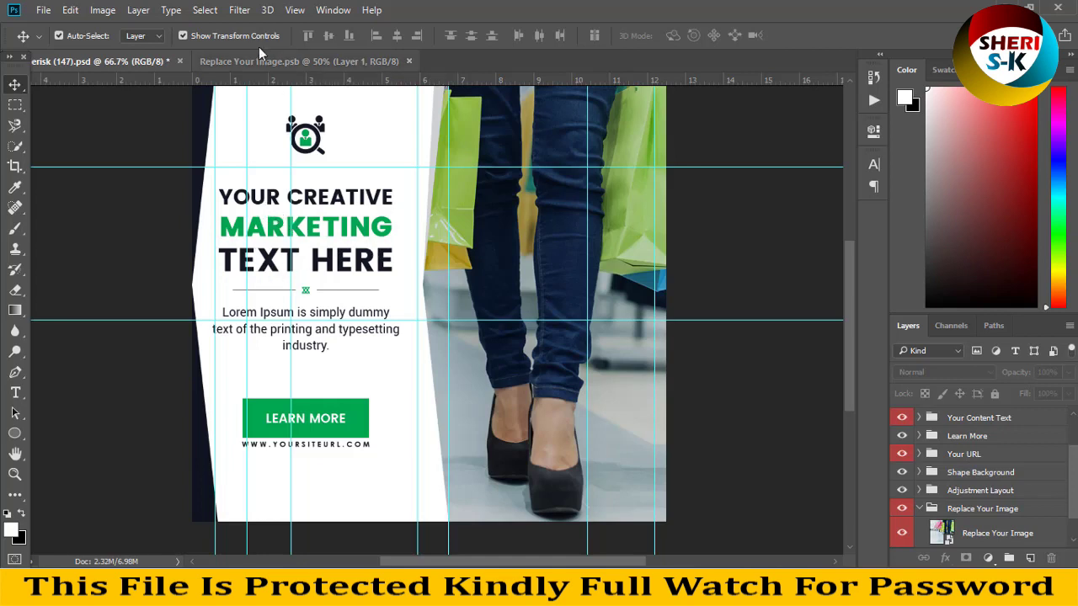
pyautogui.click(409, 62)
pyautogui.click(179, 62)
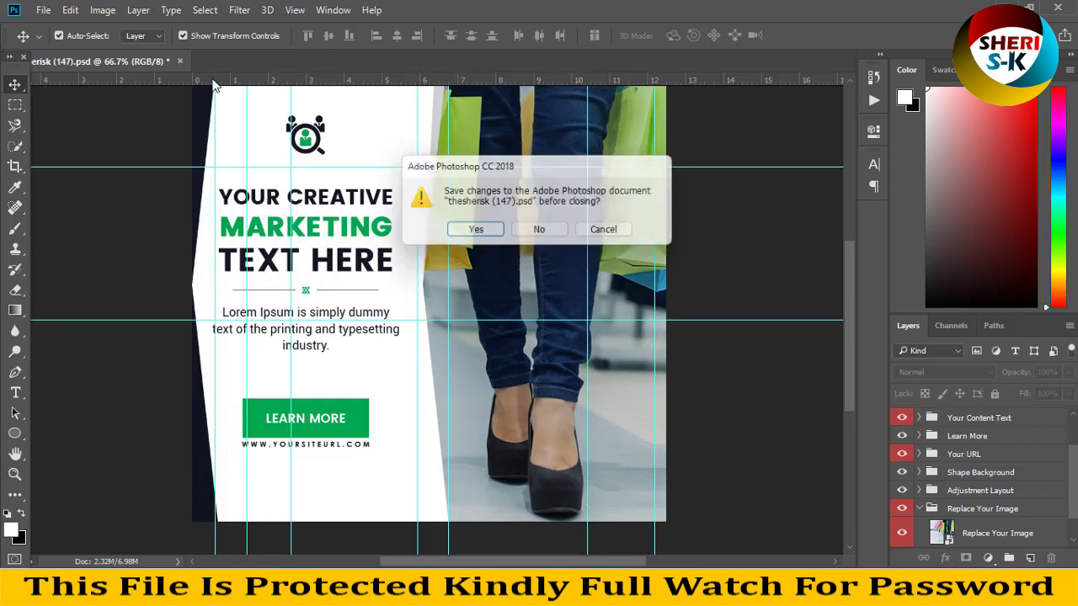
pyautogui.click(542, 232)
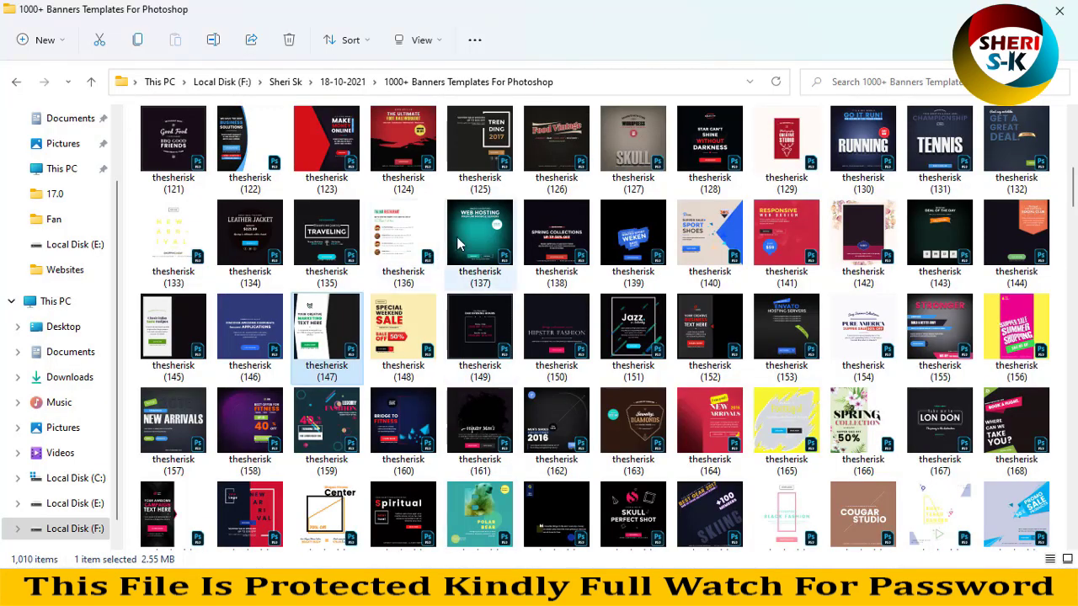
# Inspect templates 137 and 131, then scroll down through the folder.
pyautogui.click(487, 257)
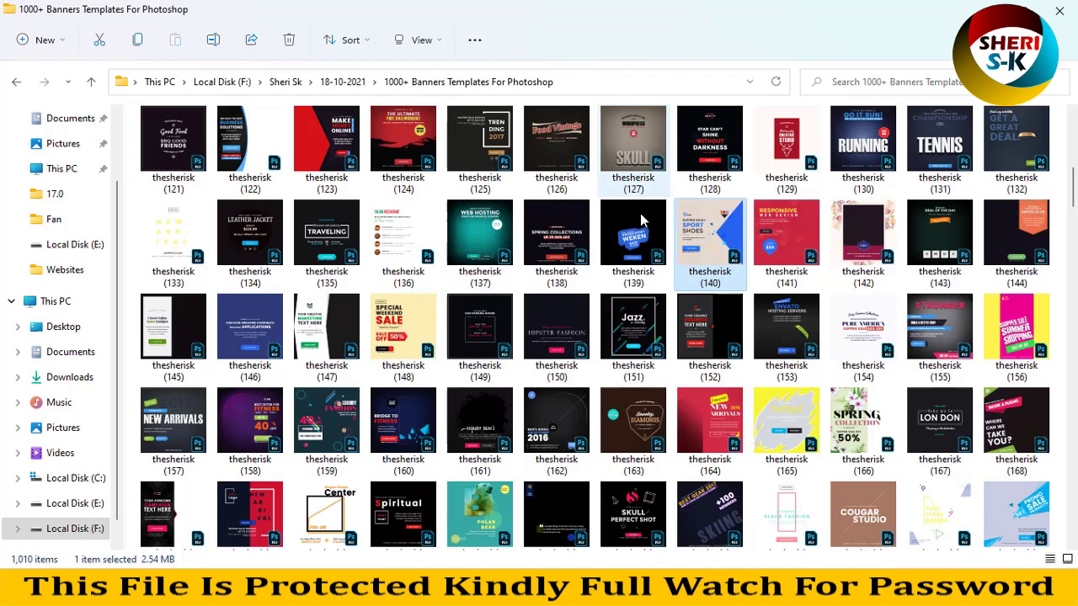
pyautogui.click(956, 148)
pyautogui.scroll(-5, 927, 325)
pyautogui.scroll(-8, 927, 324)
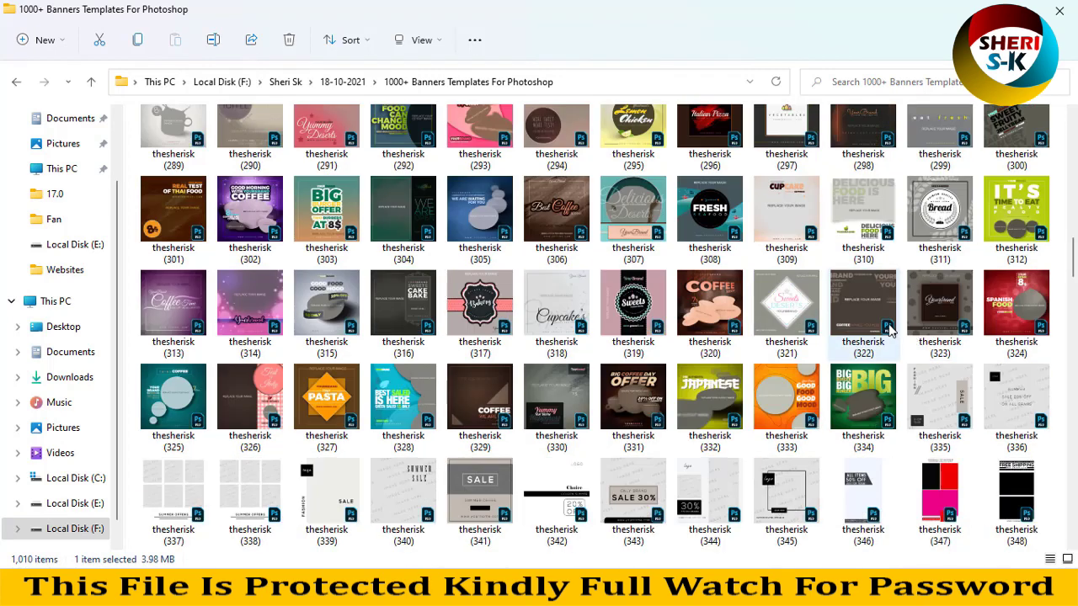
pyautogui.scroll(-3, 414, 272)
pyautogui.scroll(-3, 455, 320)
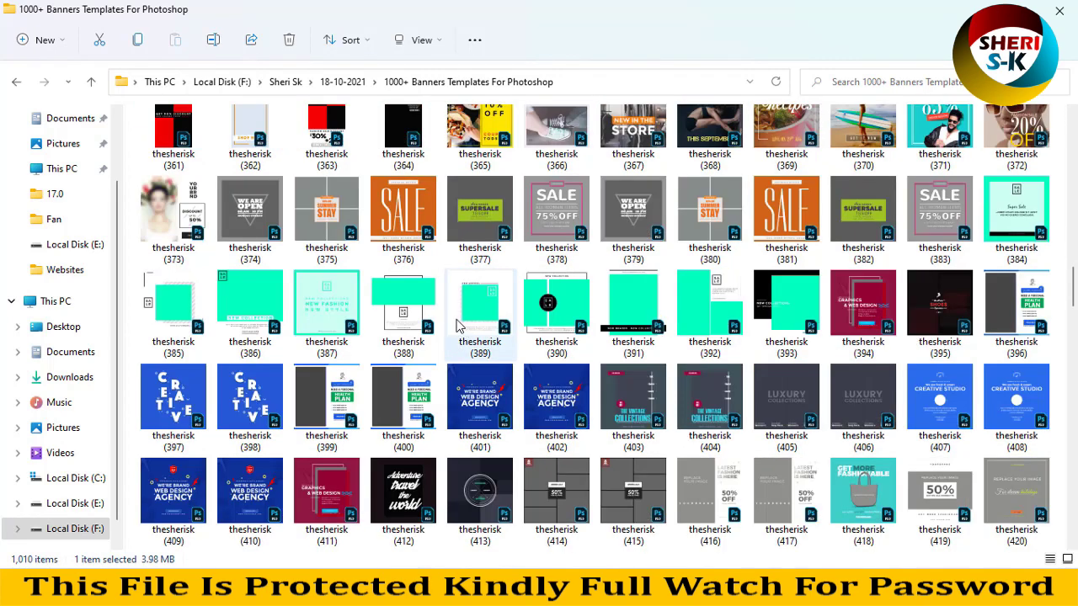
pyautogui.scroll(-3, 367, 291)
pyautogui.scroll(-4, 379, 292)
pyautogui.scroll(-5, 396, 295)
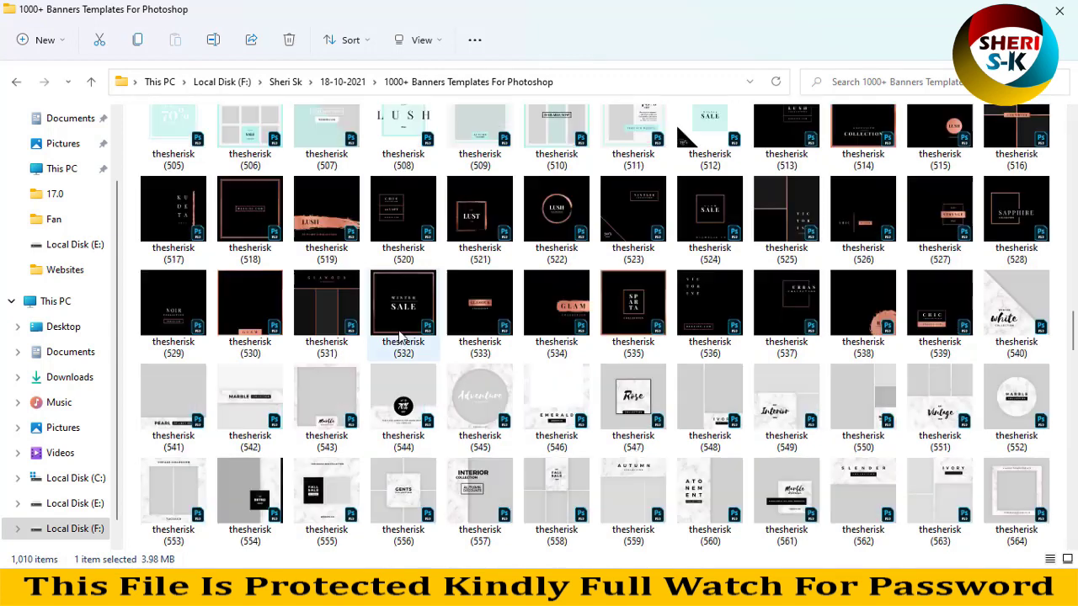
pyautogui.scroll(-6, 395, 295)
# Scroll to the 900s and select the grey SALE template 906.
pyautogui.scroll(-6, 526, 320)
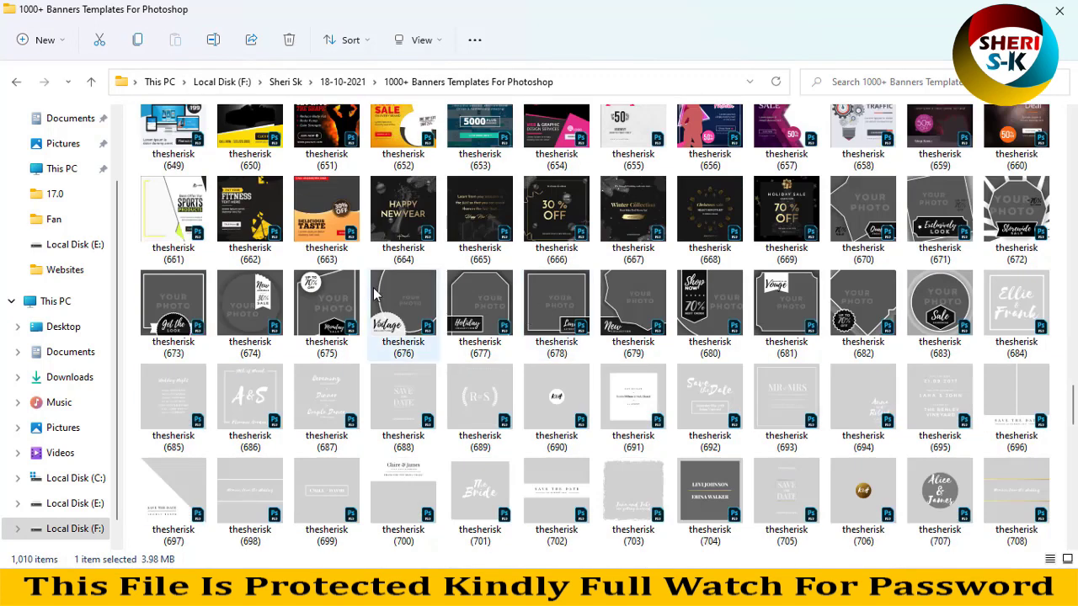
pyautogui.scroll(-3, 387, 320)
pyautogui.scroll(-3, 400, 345)
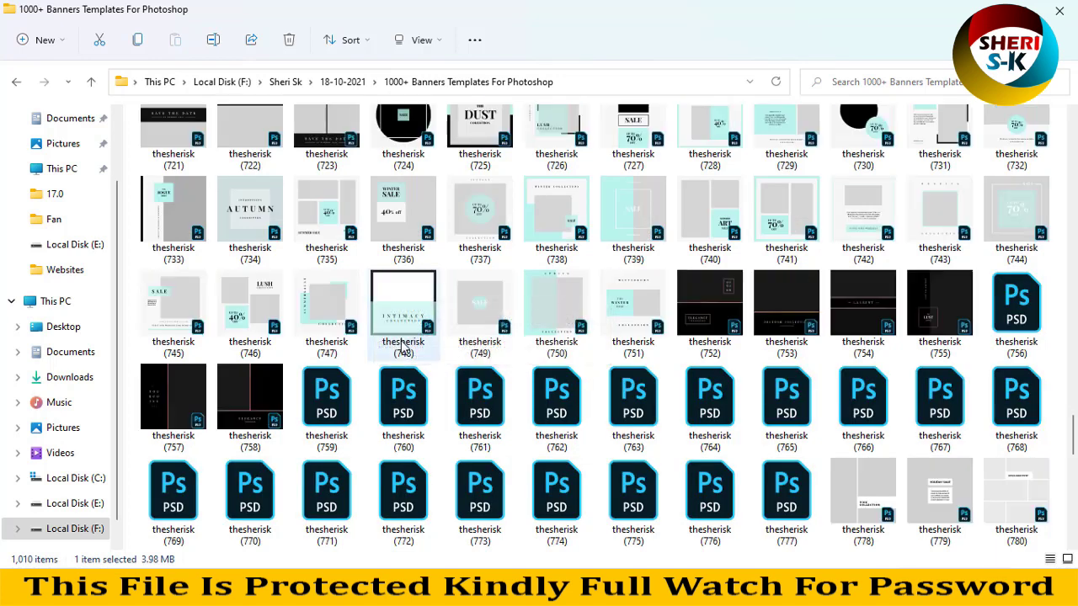
pyautogui.scroll(-9, 405, 349)
pyautogui.scroll(-3, 539, 337)
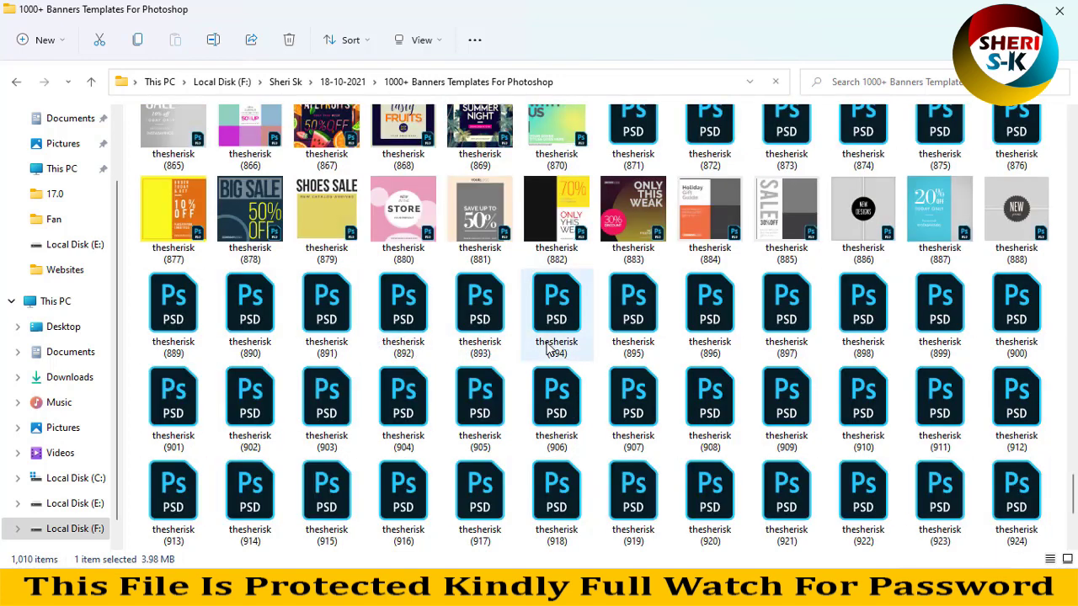
pyautogui.scroll(-1, 595, 318)
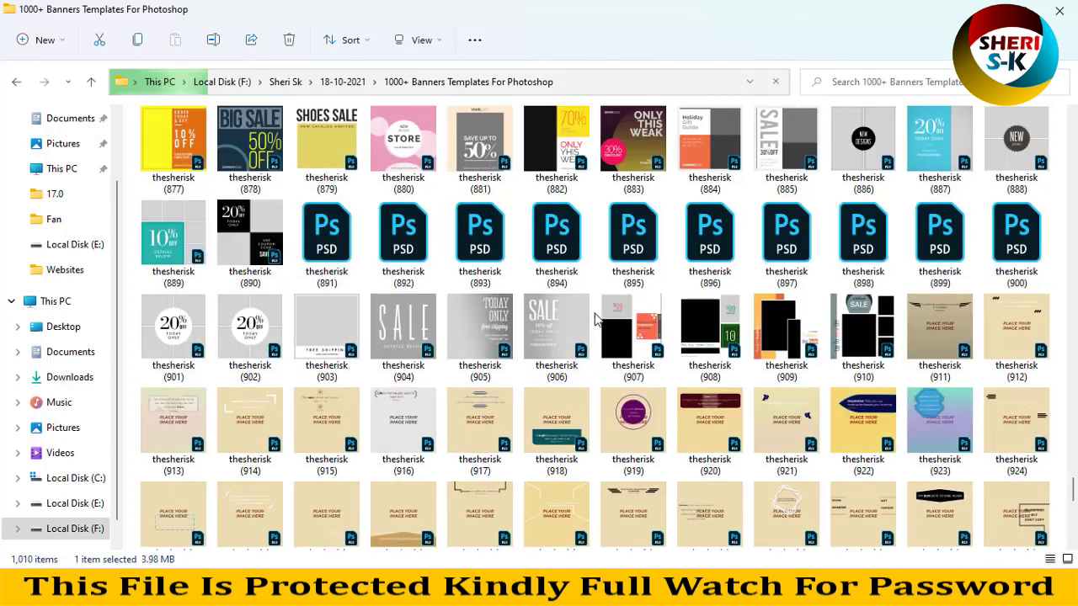
pyautogui.click(577, 341)
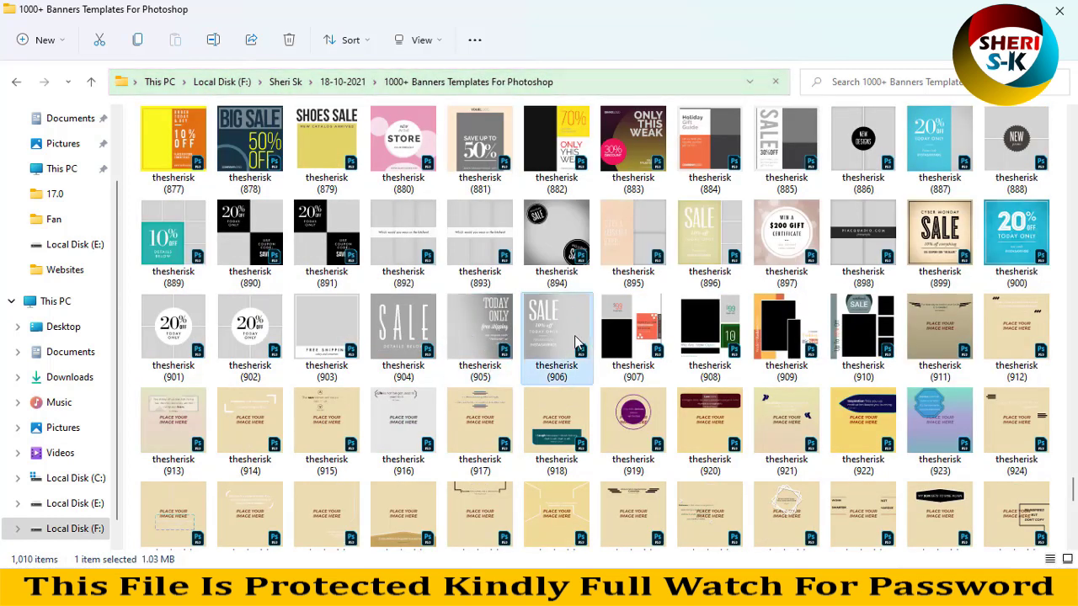
# Open SALE template 906 and open its PHOTO smart object.
pyautogui.doubleClick(545, 341)
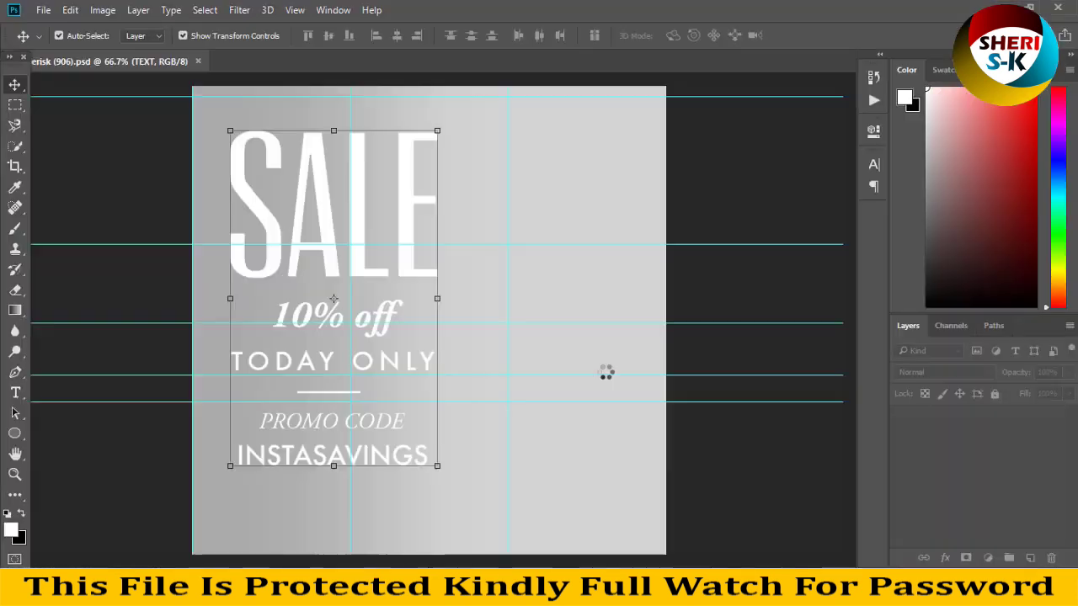
pyautogui.click(1023, 450)
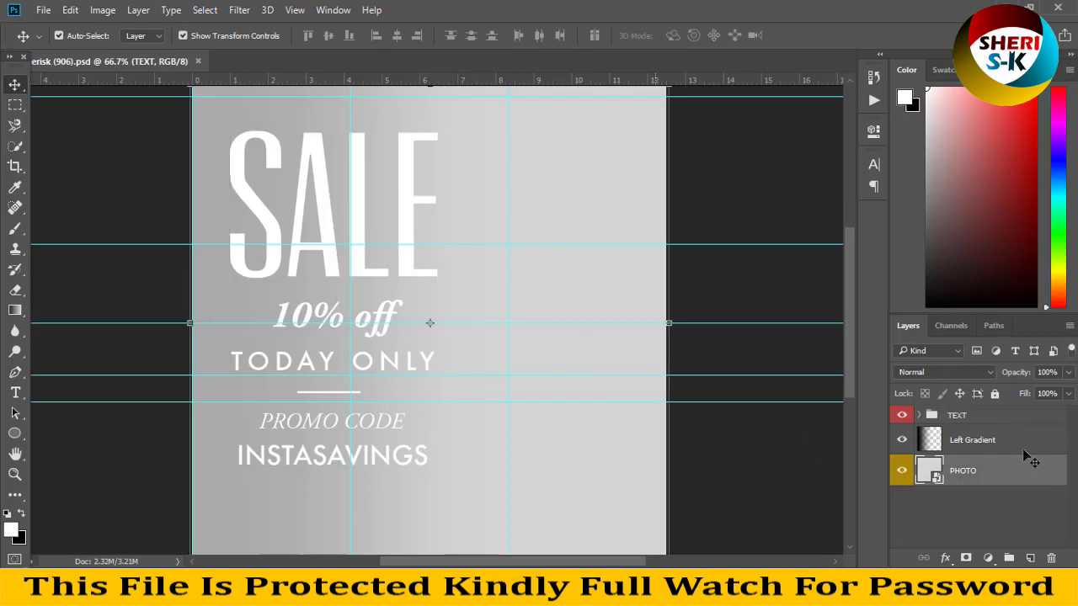
pyautogui.doubleClick(936, 478)
# Open photo 2.jpg and drag it into the PHOTO placeholder document.
pyautogui.click(43, 10)
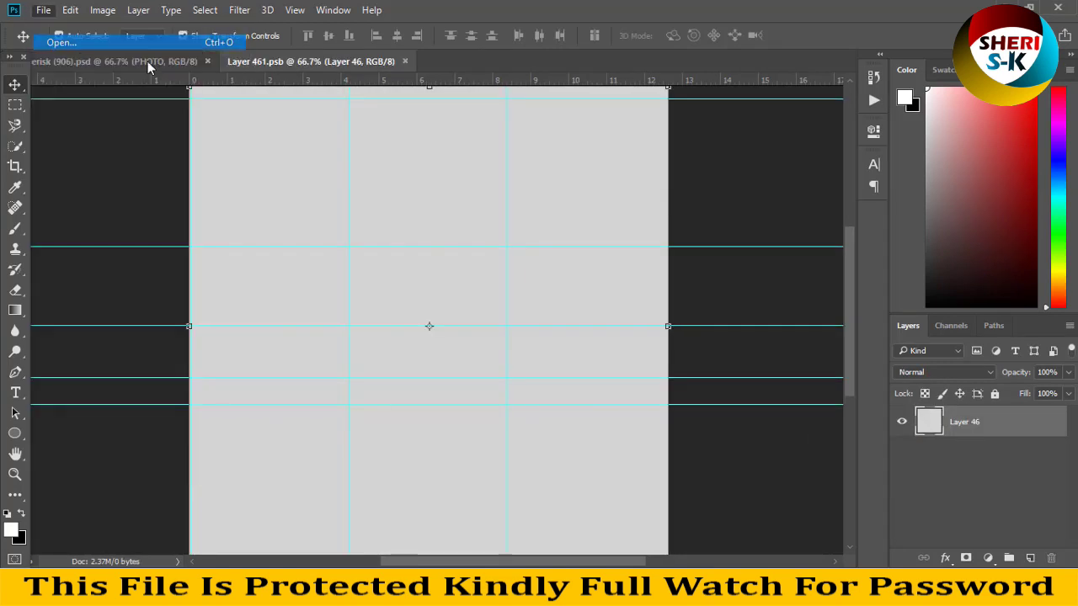
pyautogui.click(144, 42)
pyautogui.click(284, 163)
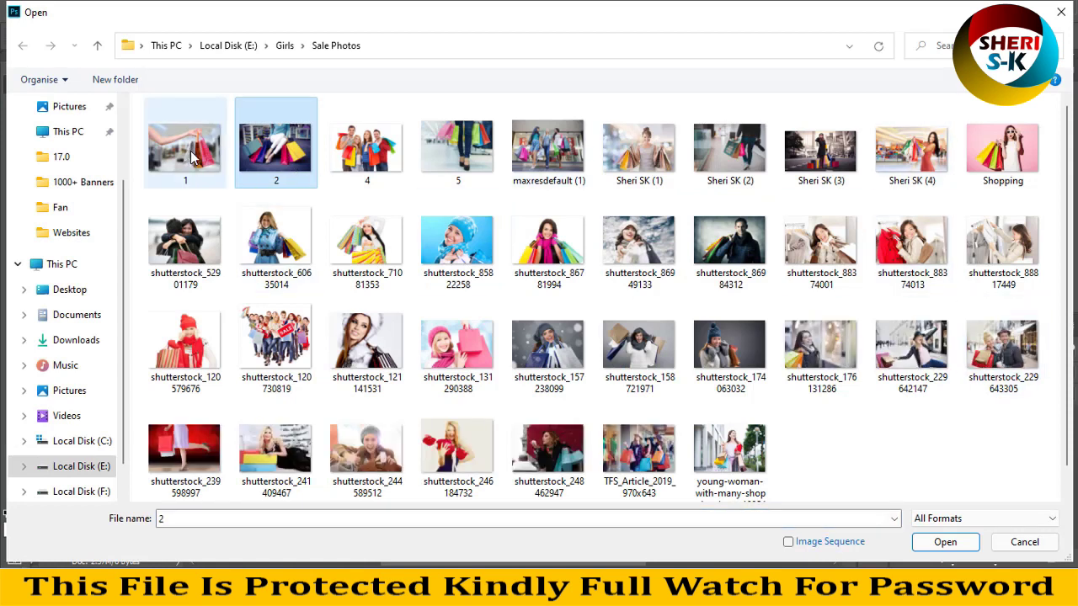
pyautogui.click(938, 541)
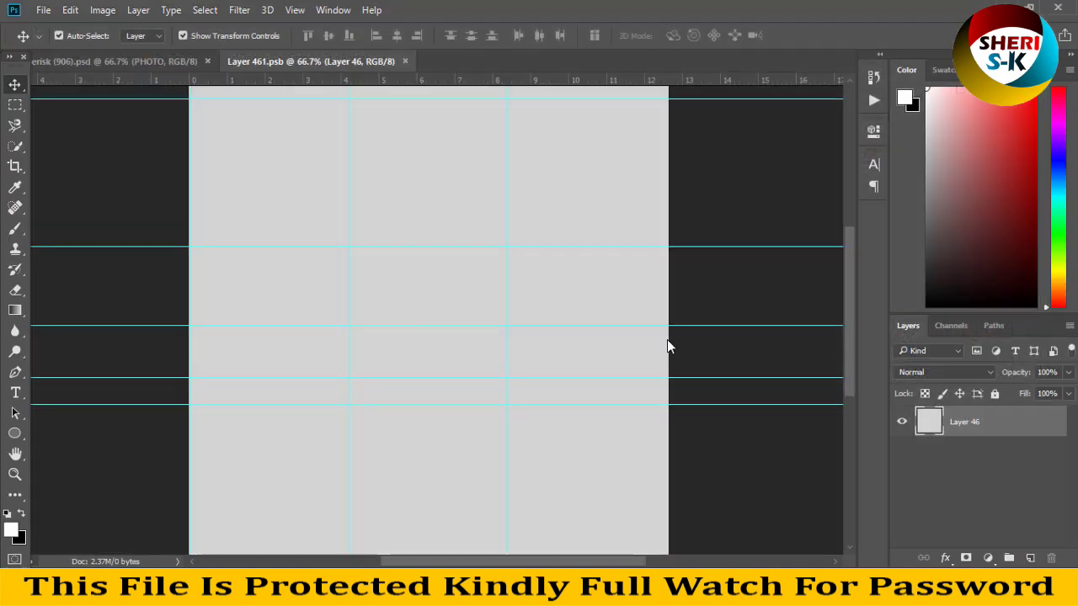
pyautogui.moveTo(474, 61); pyautogui.dragTo(603, 163)
pyautogui.moveTo(808, 299); pyautogui.dragTo(398, 256)
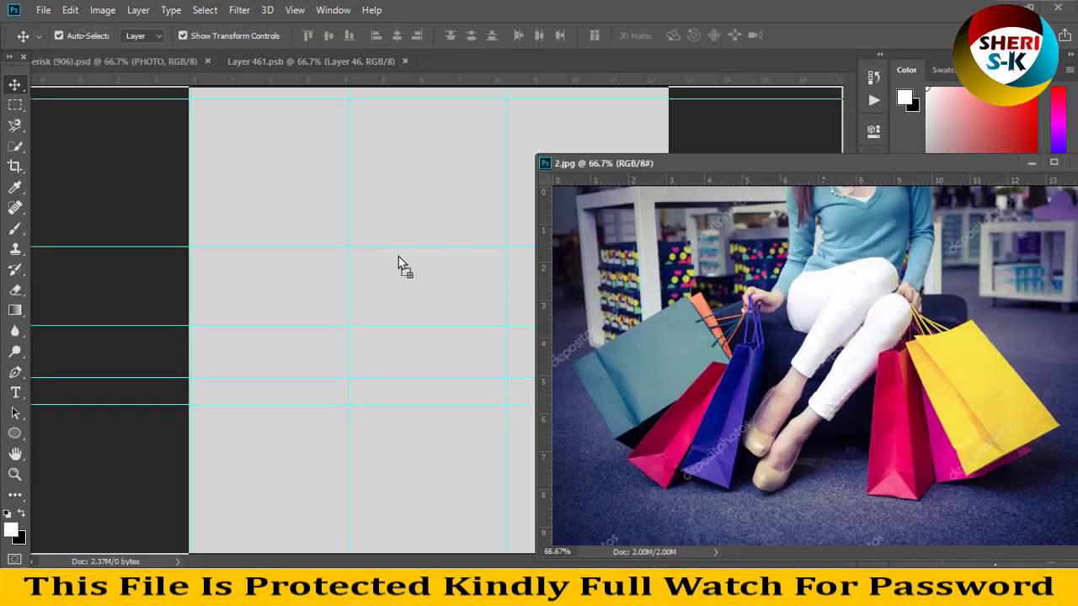
pyautogui.moveTo(955, 165); pyautogui.dragTo(690, 193)
pyautogui.click(653, 179)
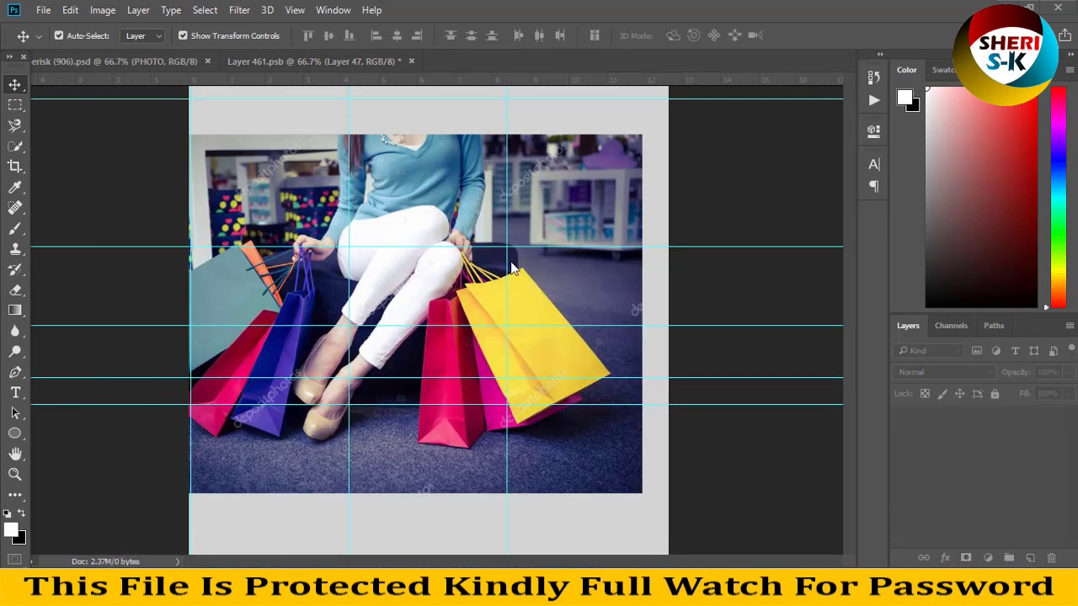
# Shift the photo up-left, enlarge it to fill the canvas, and save.
pyautogui.moveTo(447, 232); pyautogui.dragTo(397, 184)
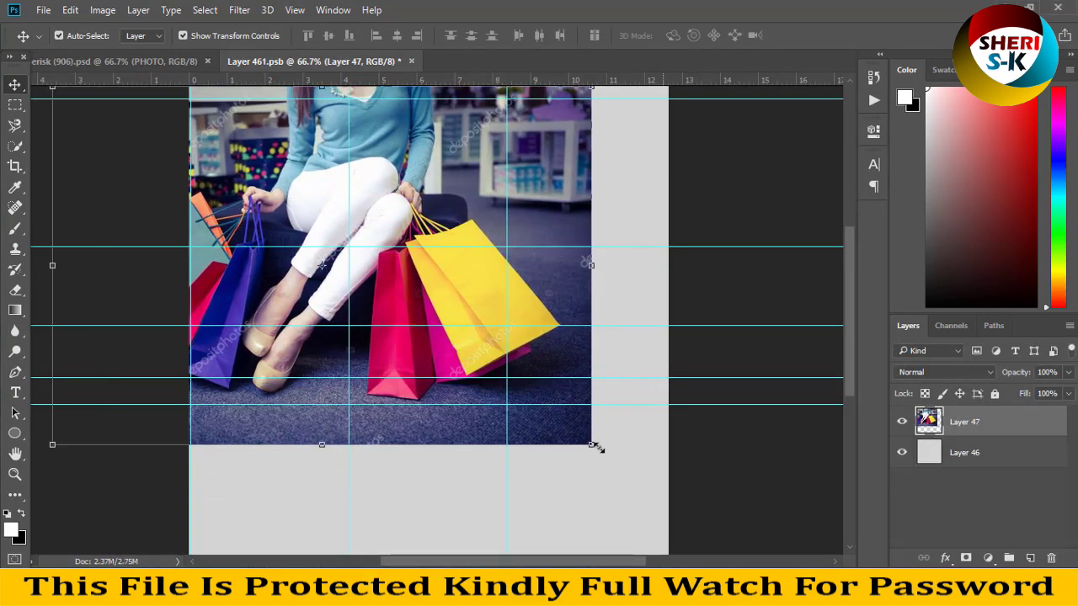
pyautogui.moveTo(593, 446)
pyautogui.mouseDown()
pyautogui.moveTo(748, 538)
pyautogui.moveTo(605, 313)
pyautogui.mouseUp()
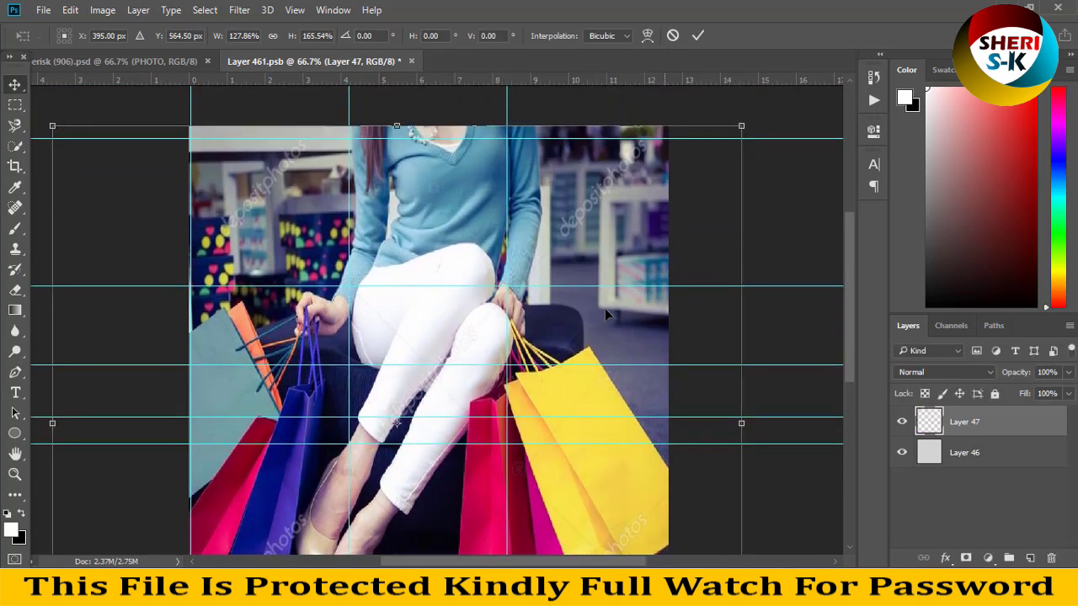
pyautogui.press('Return')
pyautogui.hotkey('ctrl', 's')
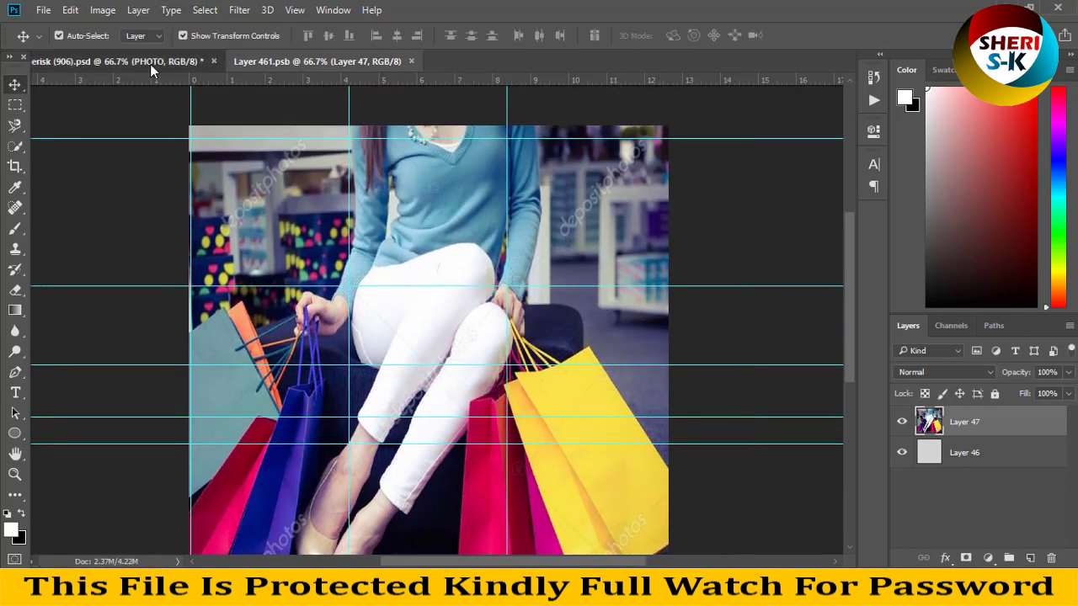
# Close the placeholder document and the SALE 906 banner.
pyautogui.click(152, 69)
pyautogui.scroll(-2, 489, 253)
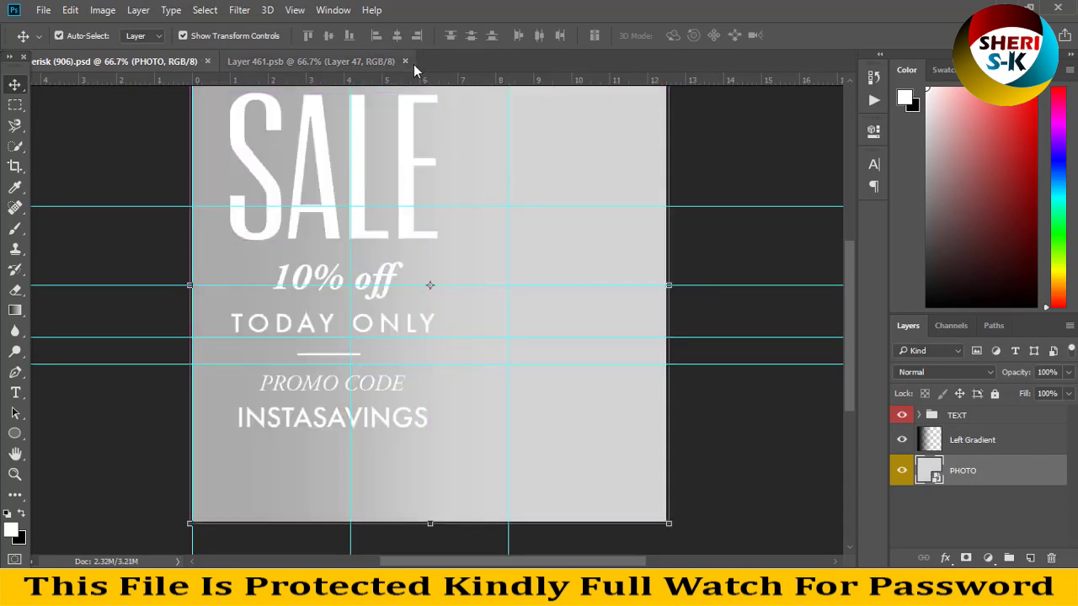
pyautogui.click(405, 61)
pyautogui.hotkey('ctrl', 'w')
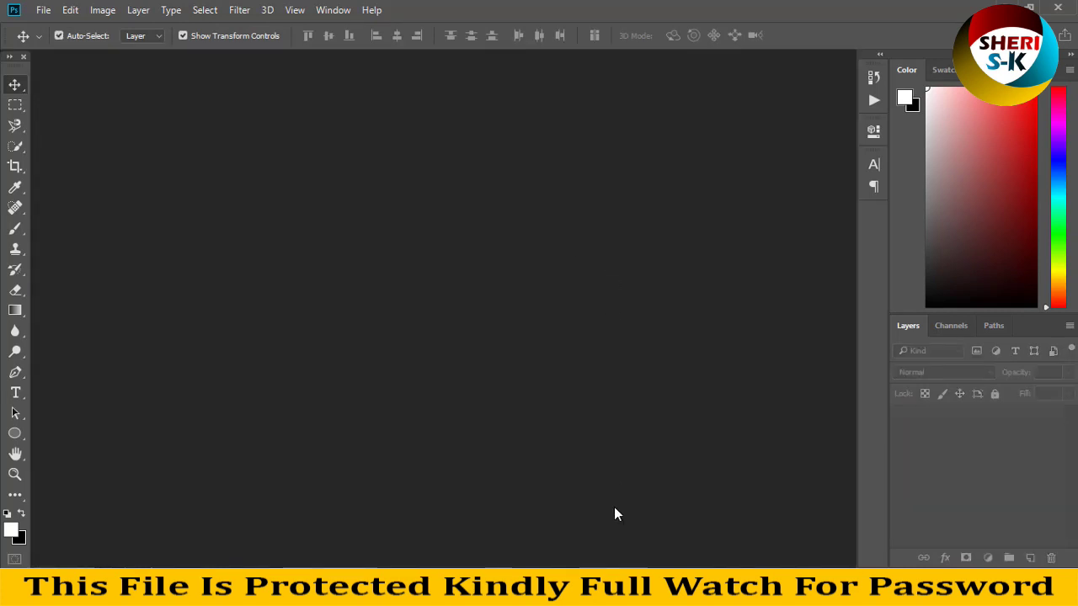
# Scroll back up through the templates folder toward the 600s.
pyautogui.scroll(-5, 476, 270)
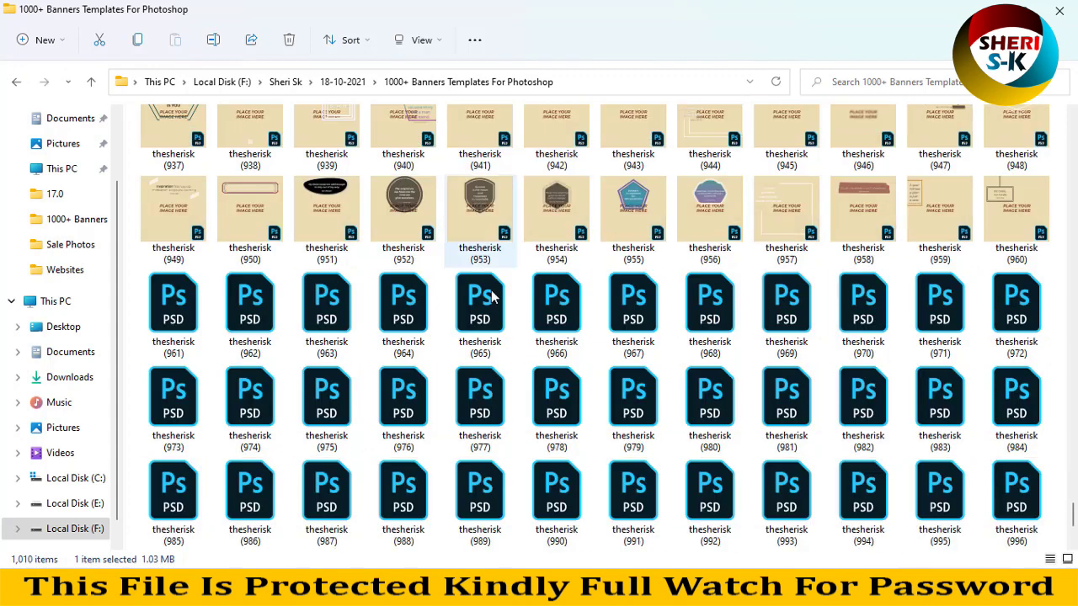
pyautogui.scroll(-2, 471, 261)
pyautogui.scroll(3, 505, 265)
pyautogui.scroll(8, 522, 270)
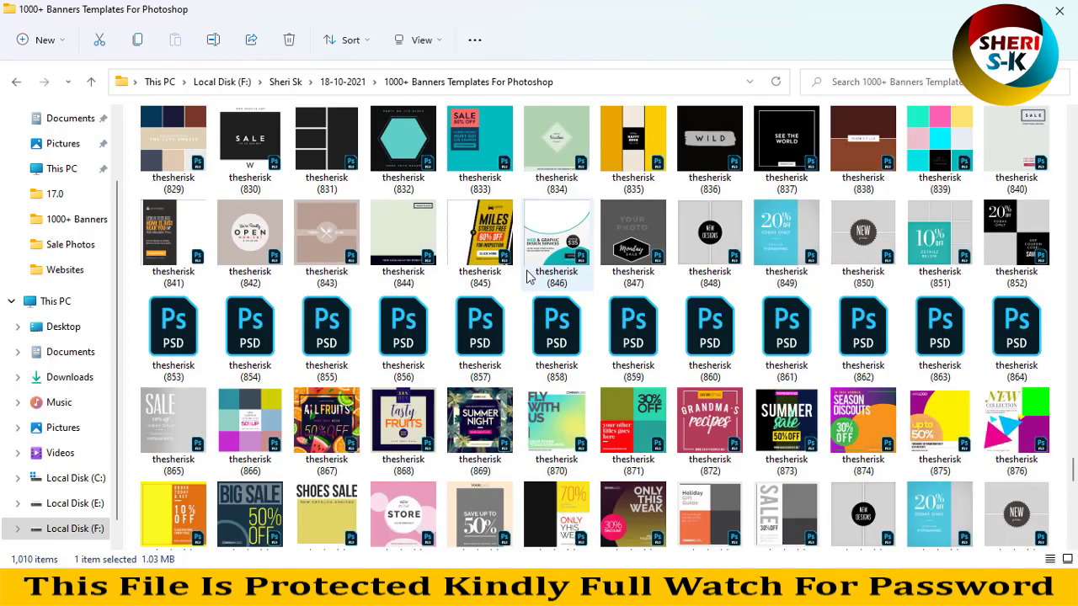
pyautogui.scroll(6, 528, 278)
pyautogui.scroll(3, 506, 219)
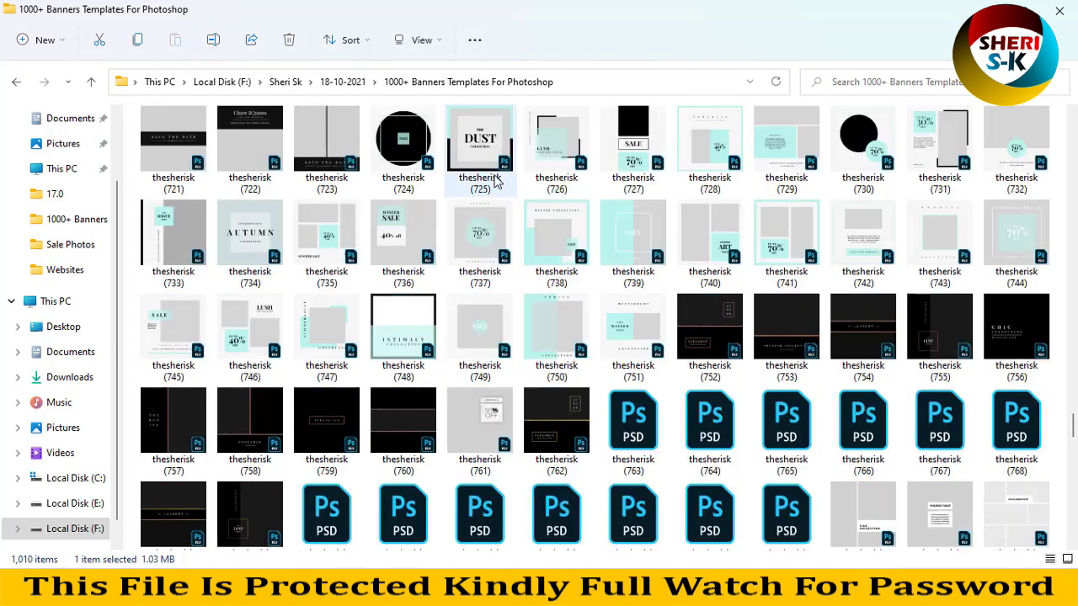
pyautogui.scroll(6, 497, 182)
# Browse templates 652–656, then open Saint Patrick's Day template 618 in Photoshop.
pyautogui.click(409, 173)
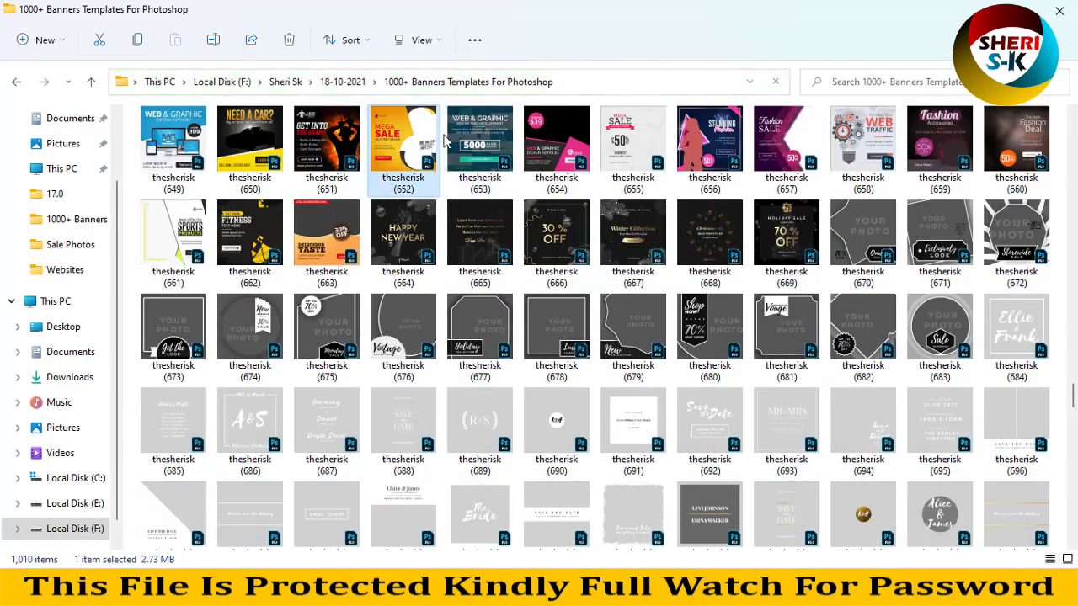
pyautogui.click(695, 158)
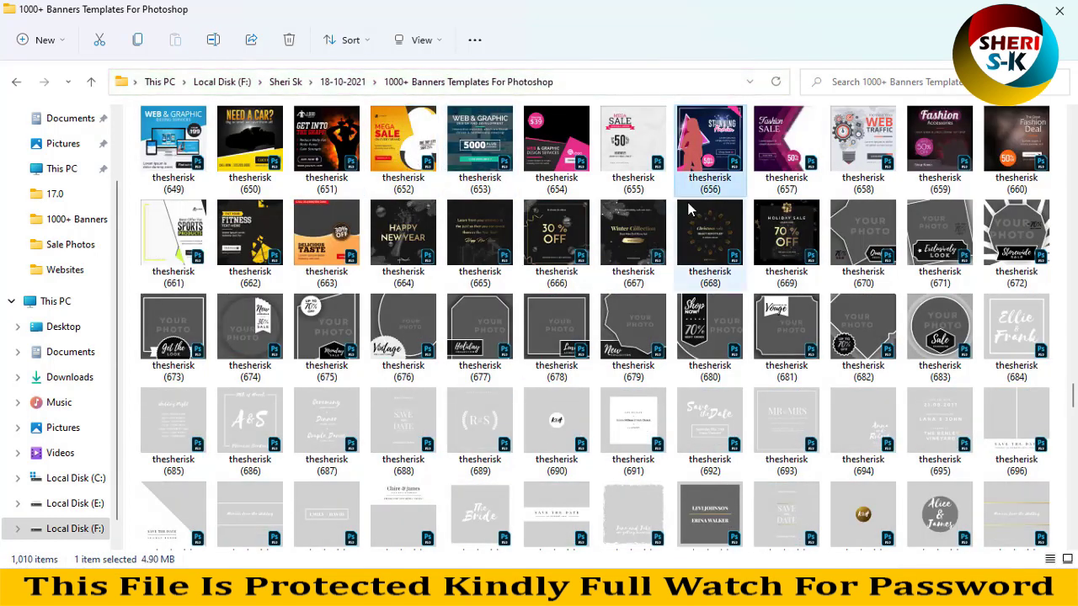
pyautogui.scroll(3, 707, 244)
pyautogui.click(643, 442)
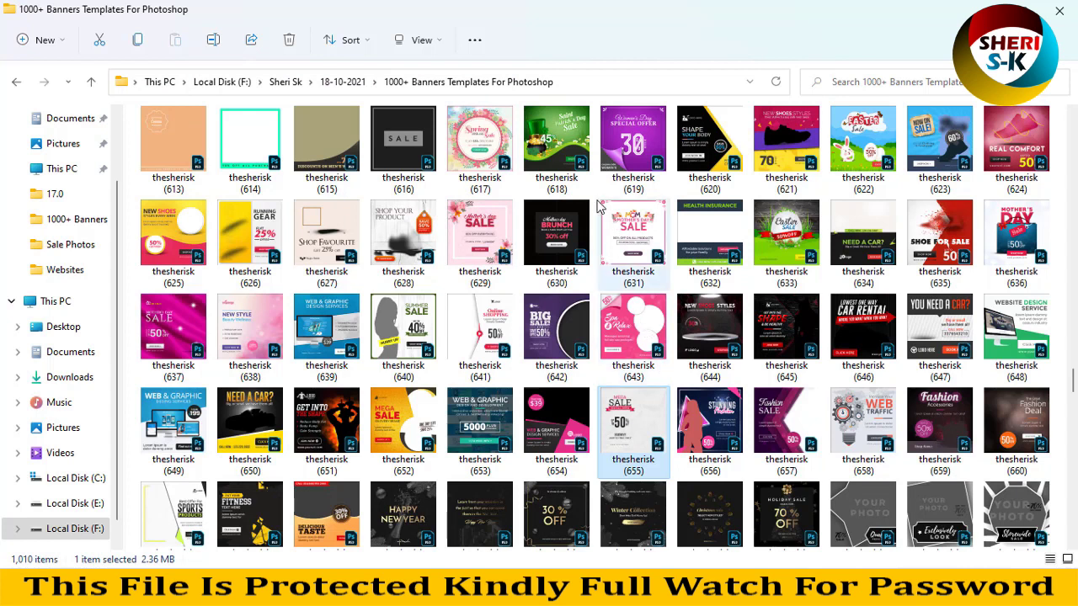
pyautogui.click(531, 149)
pyautogui.doubleClick(557, 157)
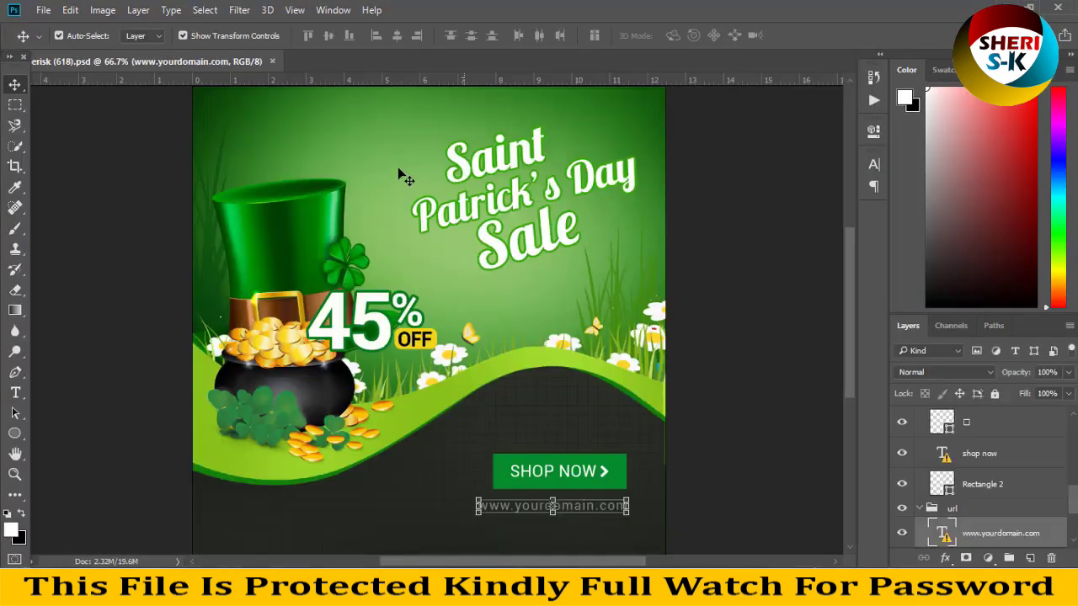
# Change Shape 1's fill colour to pure red (ff0000).
pyautogui.click(539, 419)
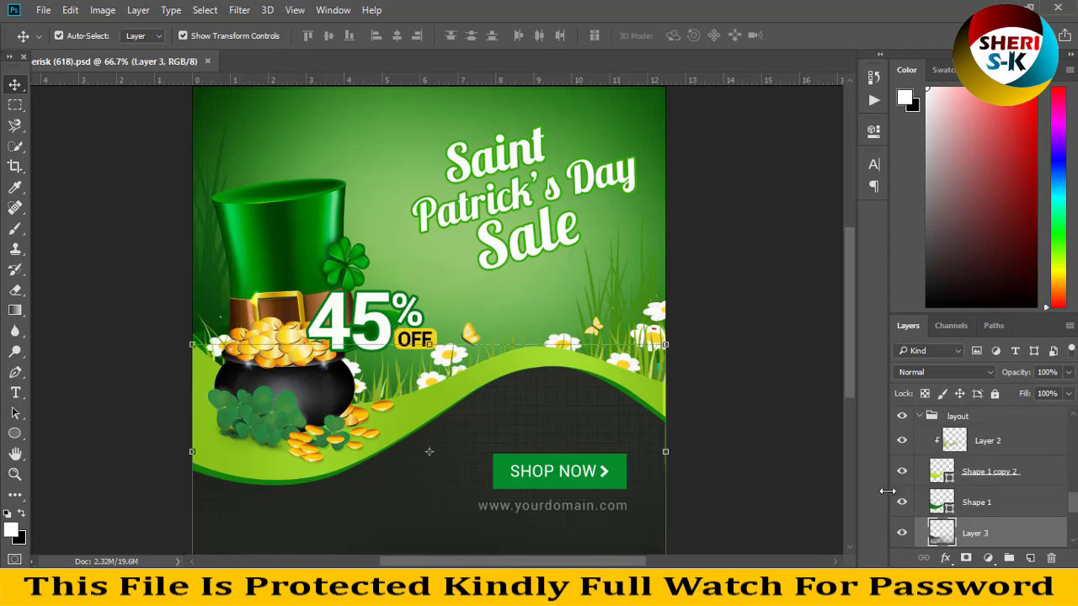
pyautogui.click(948, 511)
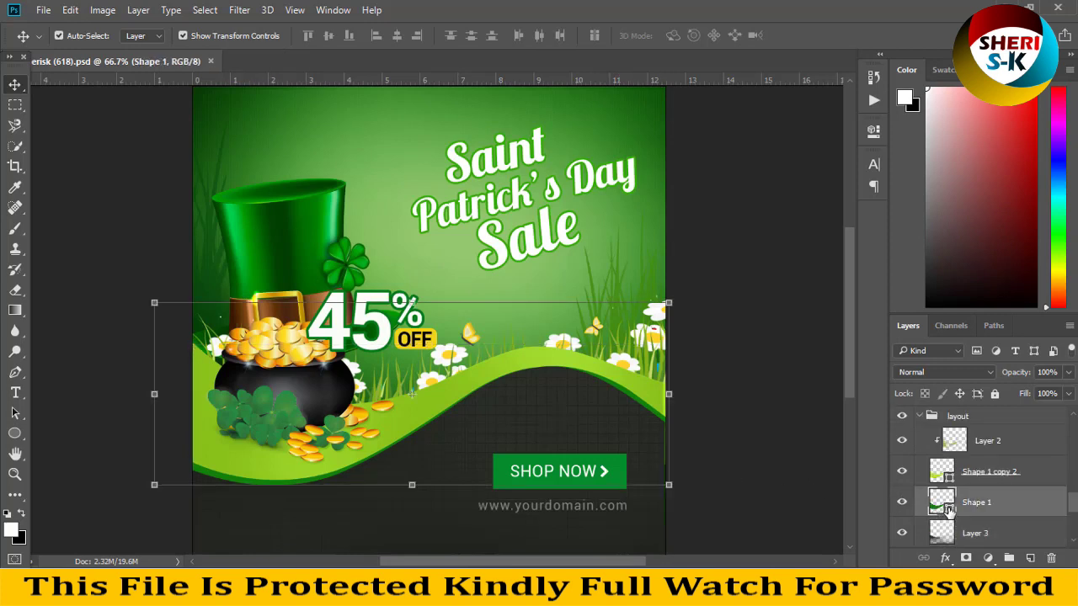
pyautogui.doubleClick(934, 502)
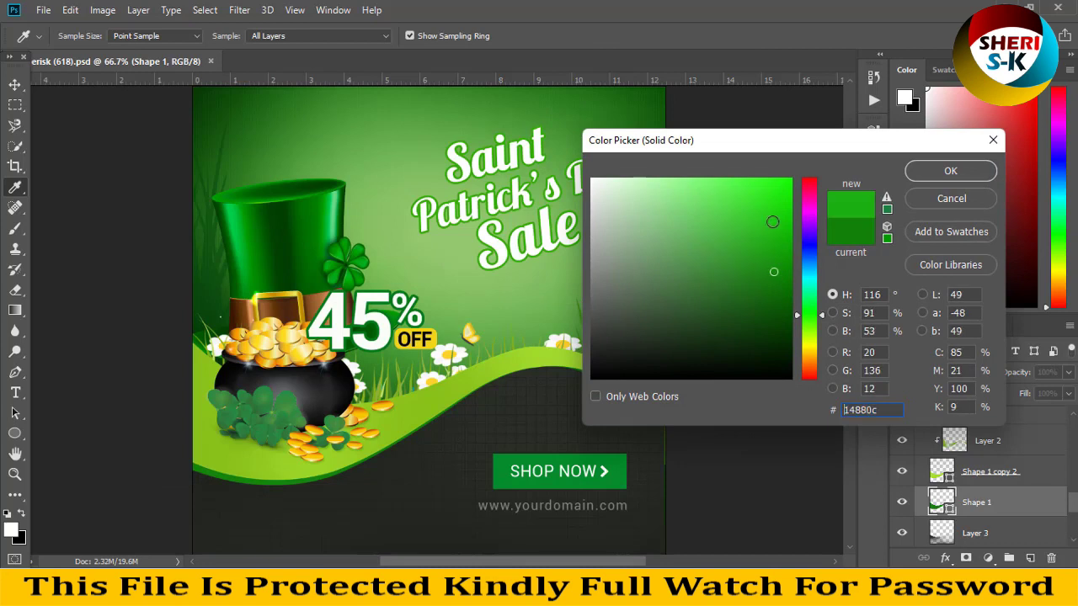
pyautogui.moveTo(811, 198)
pyautogui.mouseDown()
pyautogui.moveTo(813, 179)
pyautogui.moveTo(797, 179)
pyautogui.mouseUp()
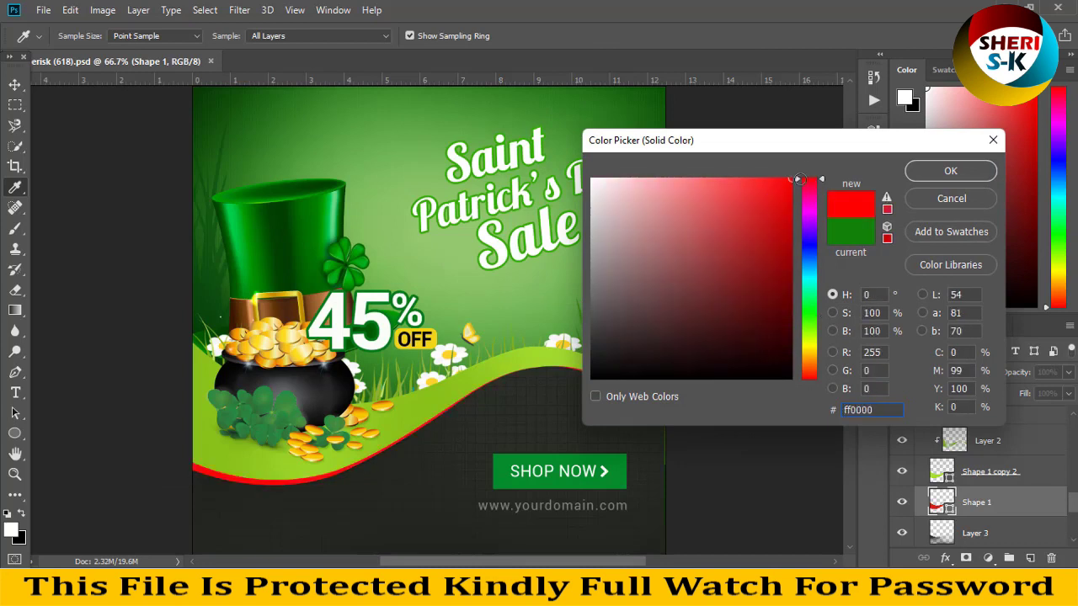
pyautogui.press('Return')
pyautogui.press('v')
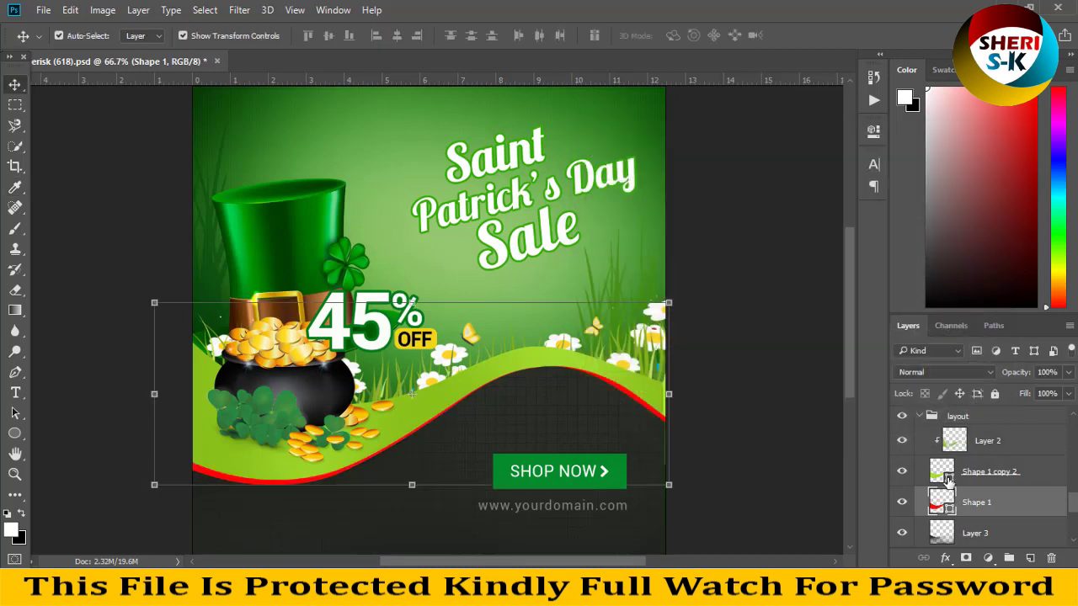
# Try yellow, black, pink, white, magenta and red on Shape 1 copy 2's fill, then cancel.
pyautogui.doubleClick(949, 480)
pyautogui.click(422, 338)
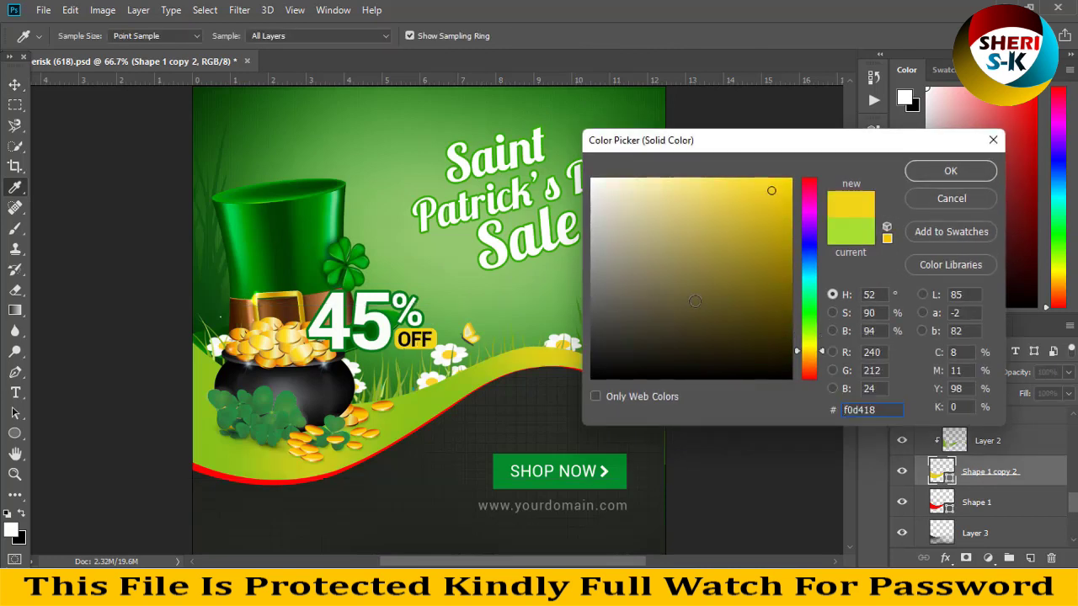
pyautogui.click(615, 380)
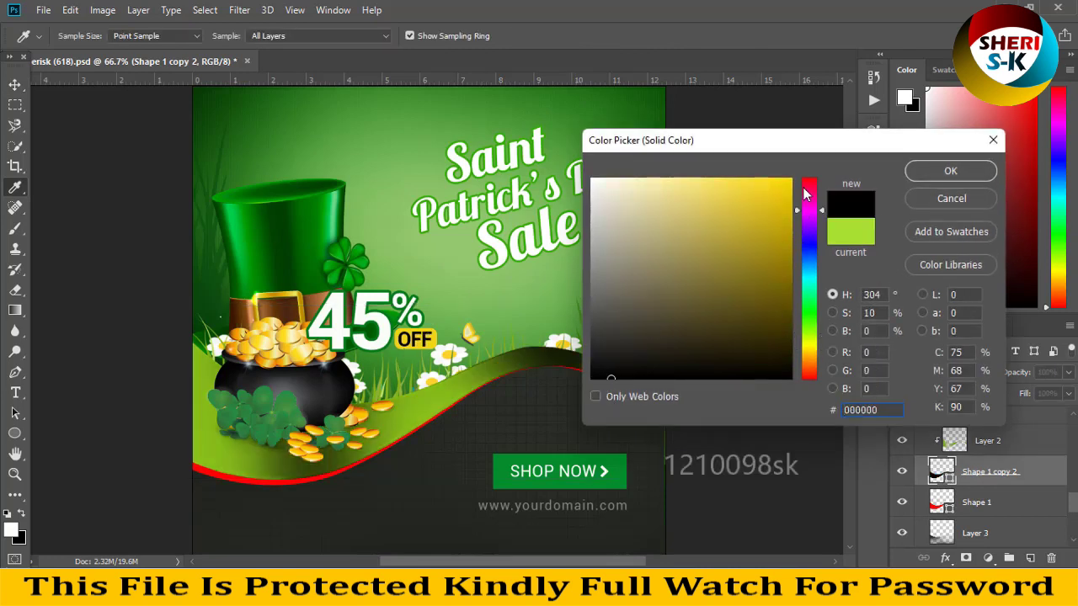
pyautogui.moveTo(798, 238); pyautogui.dragTo(798, 191)
pyautogui.moveTo(725, 249)
pyautogui.mouseDown()
pyautogui.moveTo(613, 212)
pyautogui.moveTo(572, 388)
pyautogui.mouseUp()
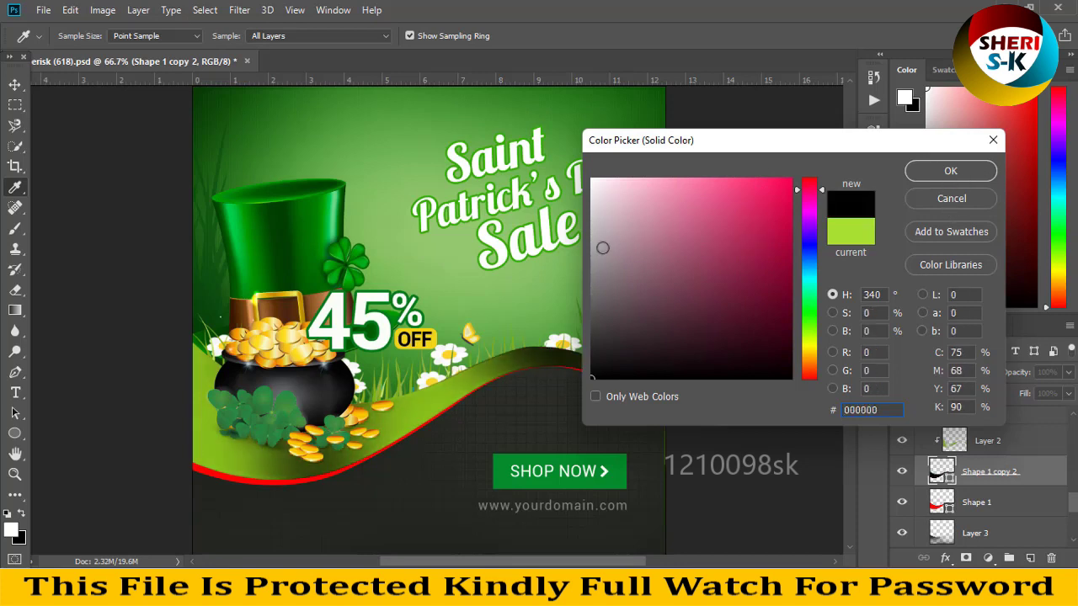
pyautogui.click(592, 178)
pyautogui.moveTo(819, 258); pyautogui.dragTo(808, 313)
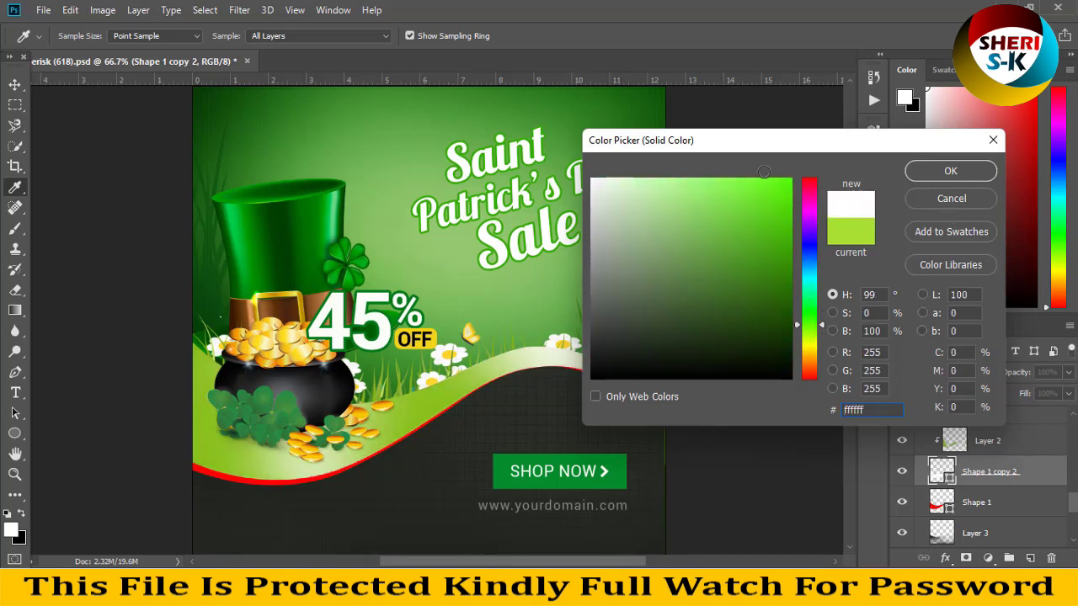
pyautogui.click(748, 188)
pyautogui.moveTo(804, 245); pyautogui.dragTo(799, 174)
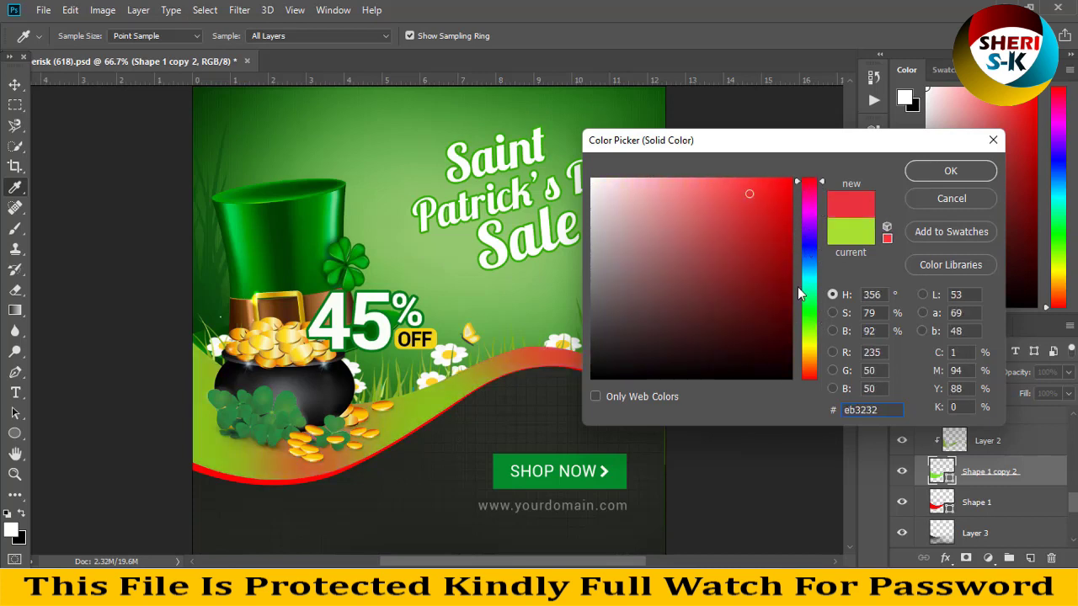
pyautogui.moveTo(798, 286); pyautogui.dragTo(804, 329)
pyautogui.click(943, 198)
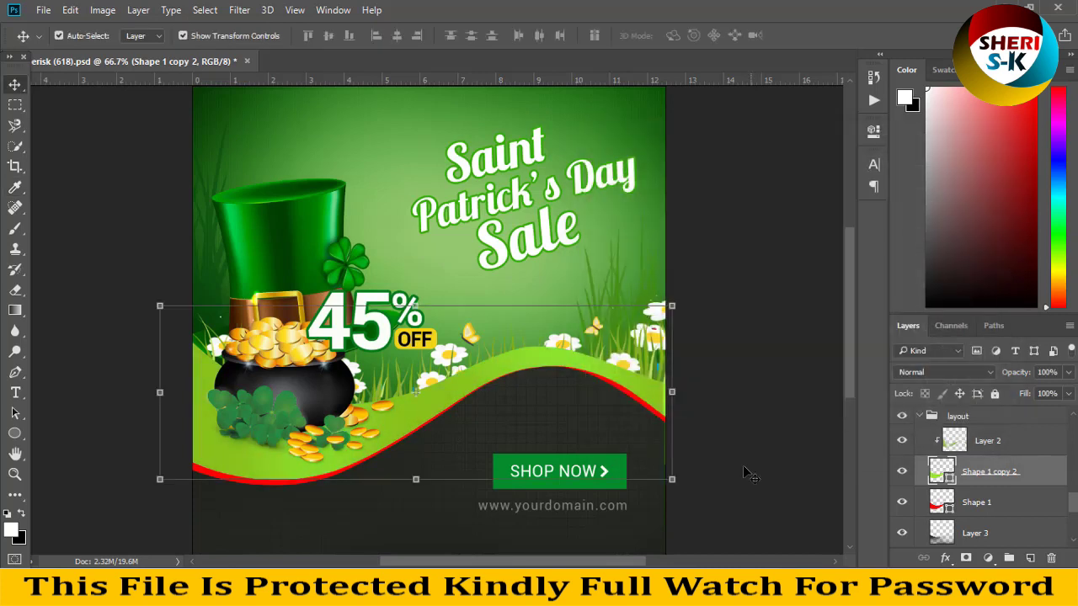
# Close the Saint Patrick's Day banner and scroll the templates list back up.
pyautogui.scroll(3, 1015, 479)
pyautogui.scroll(2, 1014, 478)
pyautogui.scroll(3, 1014, 478)
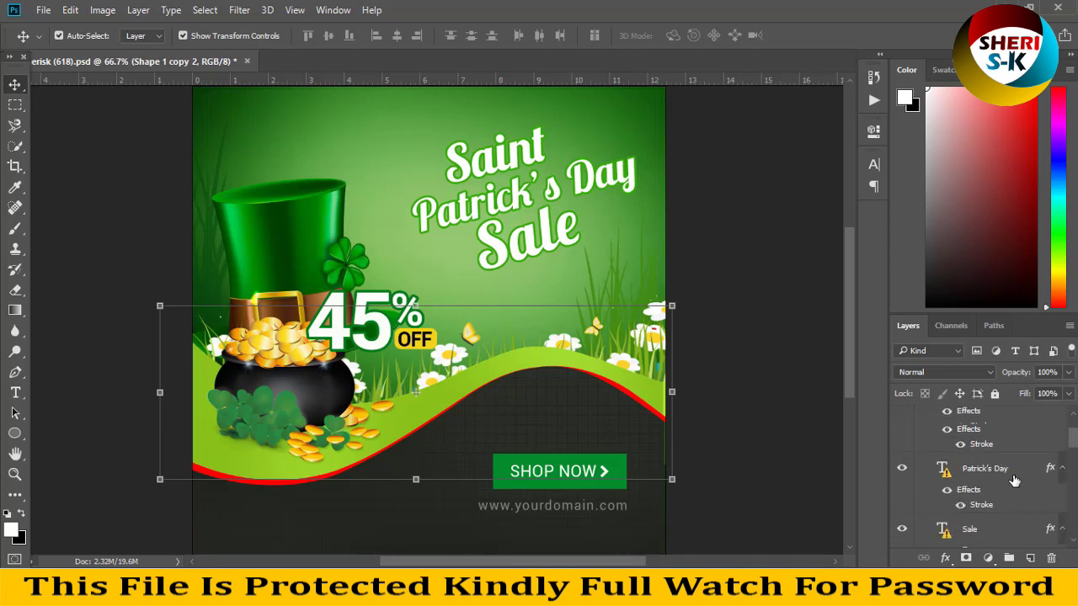
pyautogui.scroll(2, 1011, 481)
pyautogui.click(247, 62)
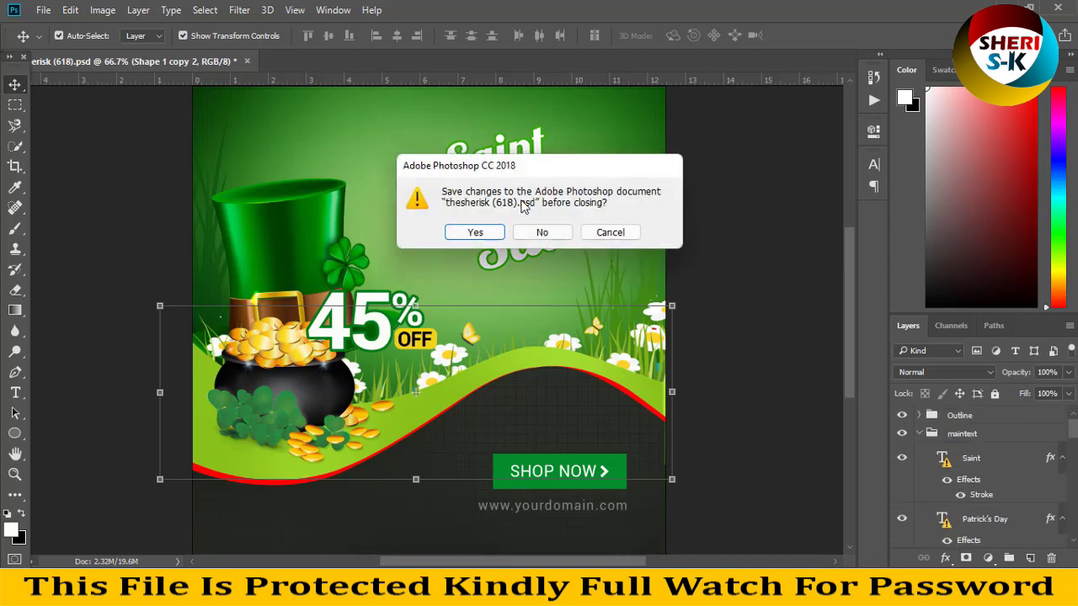
pyautogui.click(541, 231)
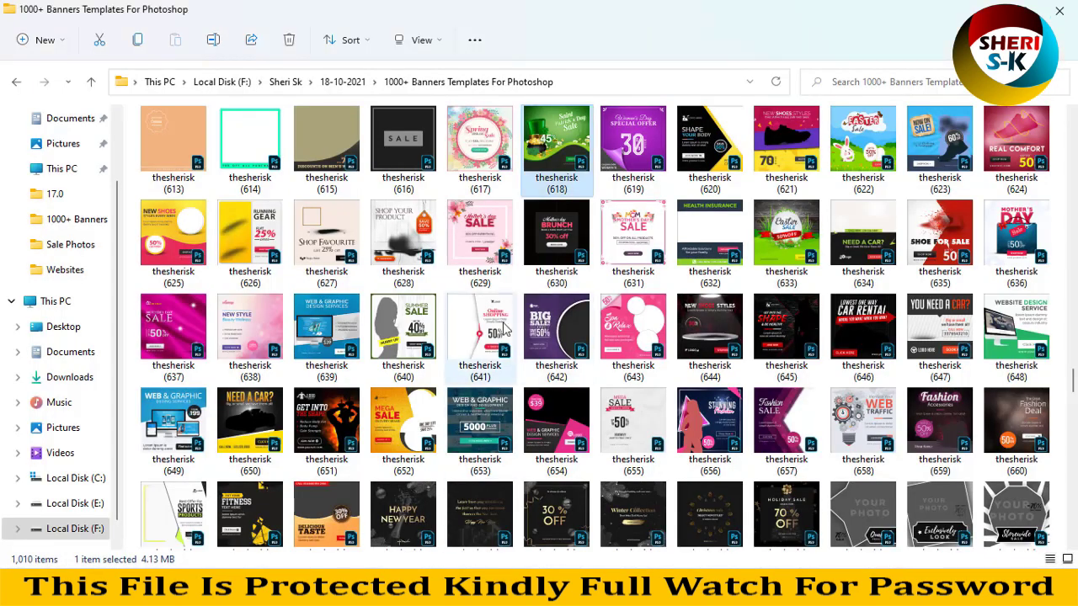
pyautogui.scroll(3, 380, 267)
pyautogui.scroll(6, 380, 268)
pyautogui.scroll(3, 379, 268)
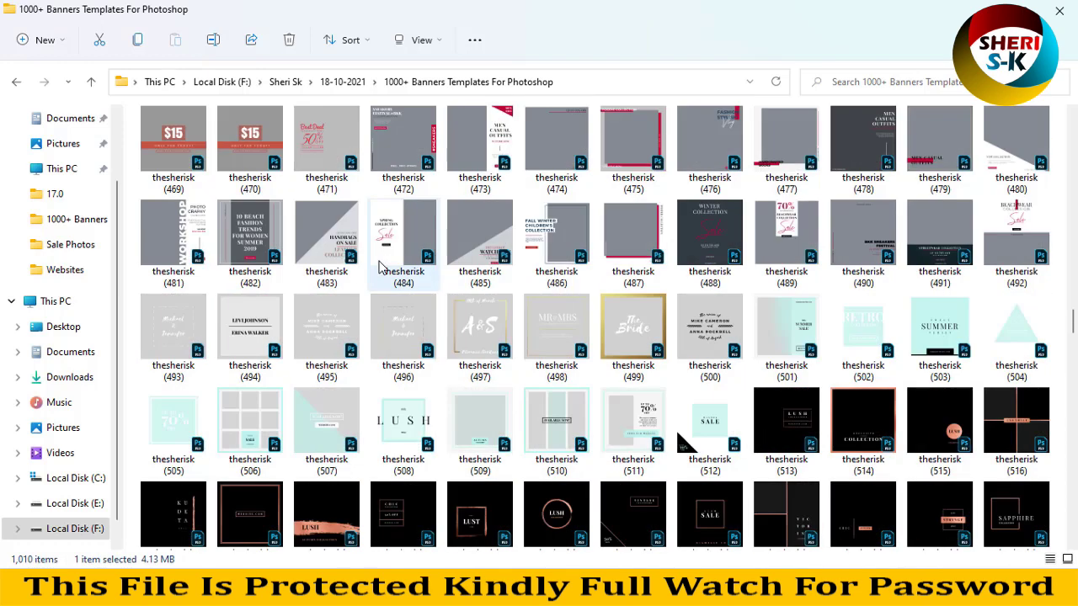
# Open food coupon template 365 and shift its left outline frame over the food photo.
pyautogui.scroll(12, 380, 267)
pyautogui.doubleClick(473, 417)
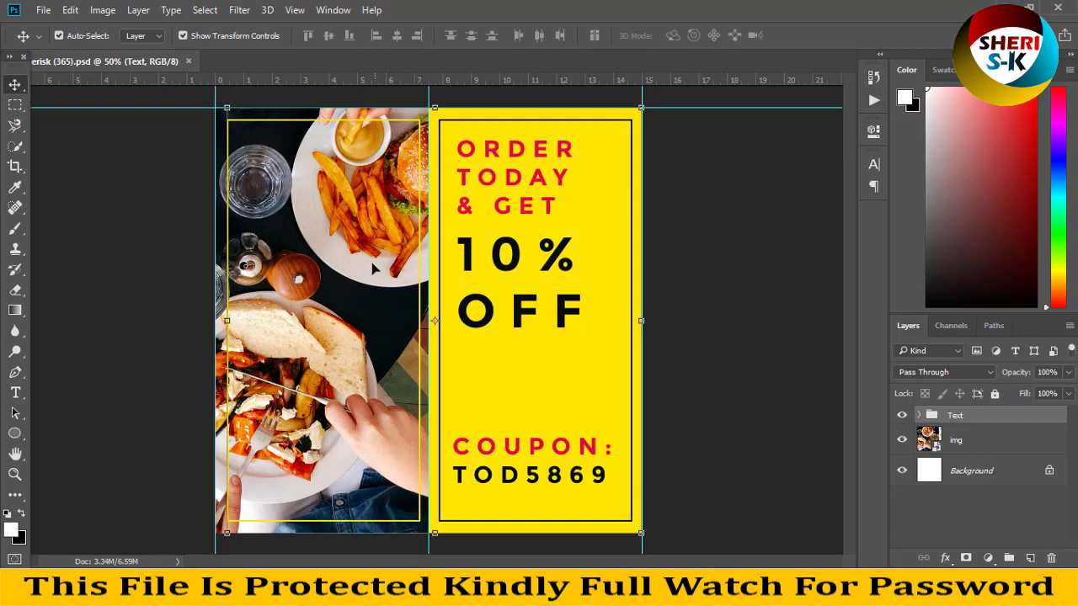
pyautogui.moveTo(375, 268)
pyautogui.mouseDown()
pyautogui.moveTo(344, 261)
pyautogui.moveTo(353, 261)
pyautogui.mouseUp()
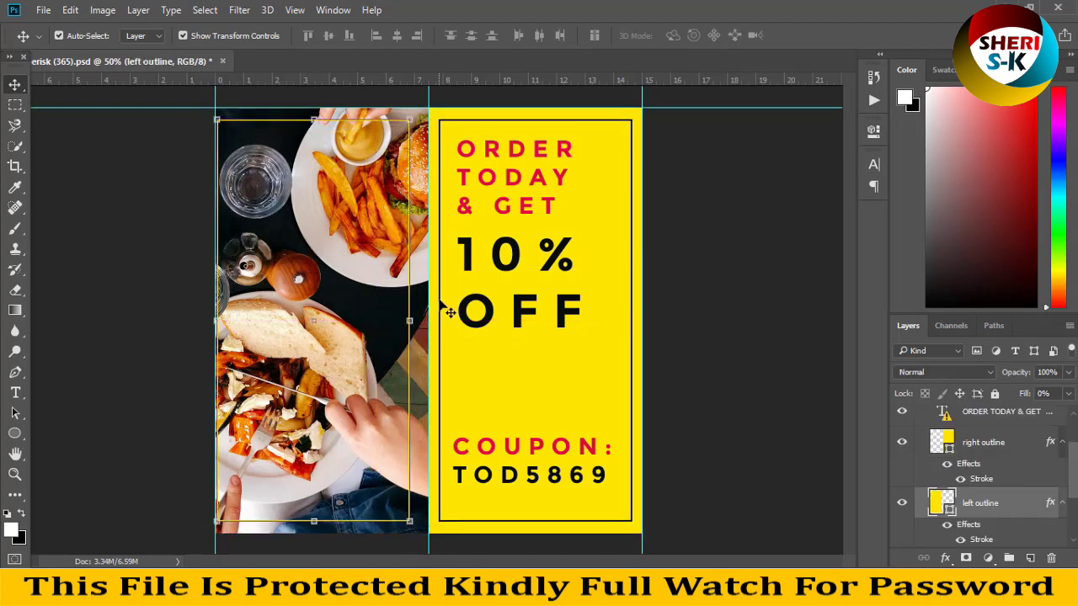
# Change the right outline layer's fill colour to bright red.
pyautogui.click(570, 360)
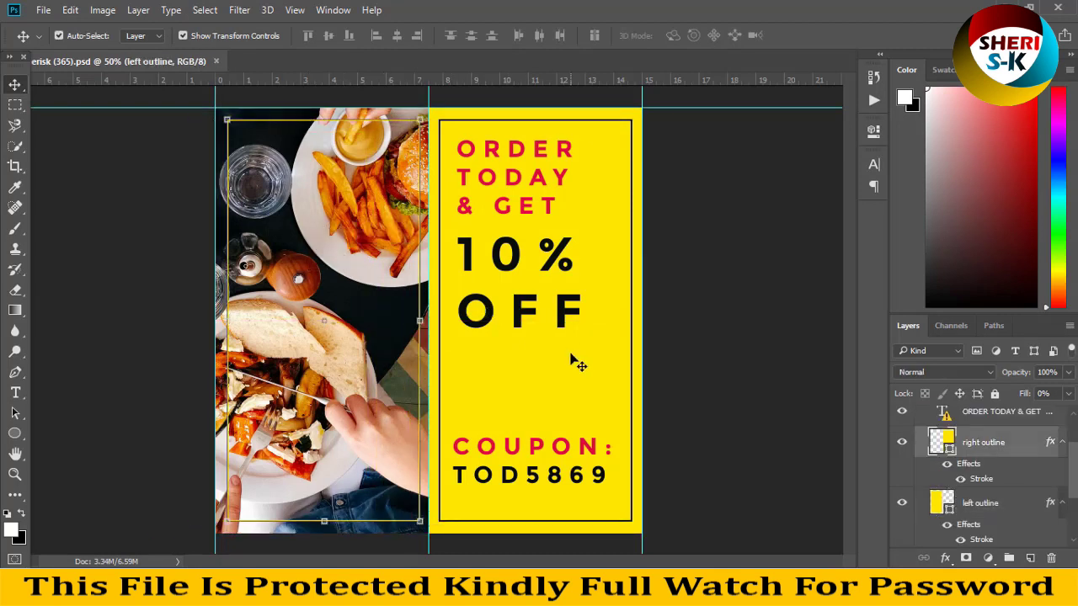
pyautogui.doubleClick(942, 442)
pyautogui.click(753, 276)
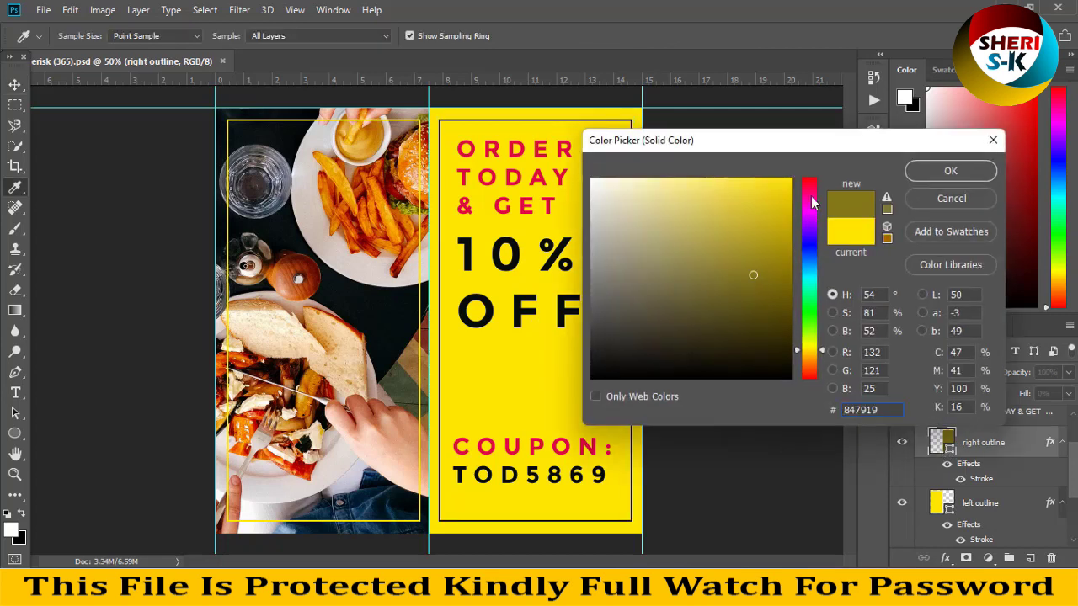
pyautogui.moveTo(813, 203); pyautogui.dragTo(810, 179)
pyautogui.click(776, 202)
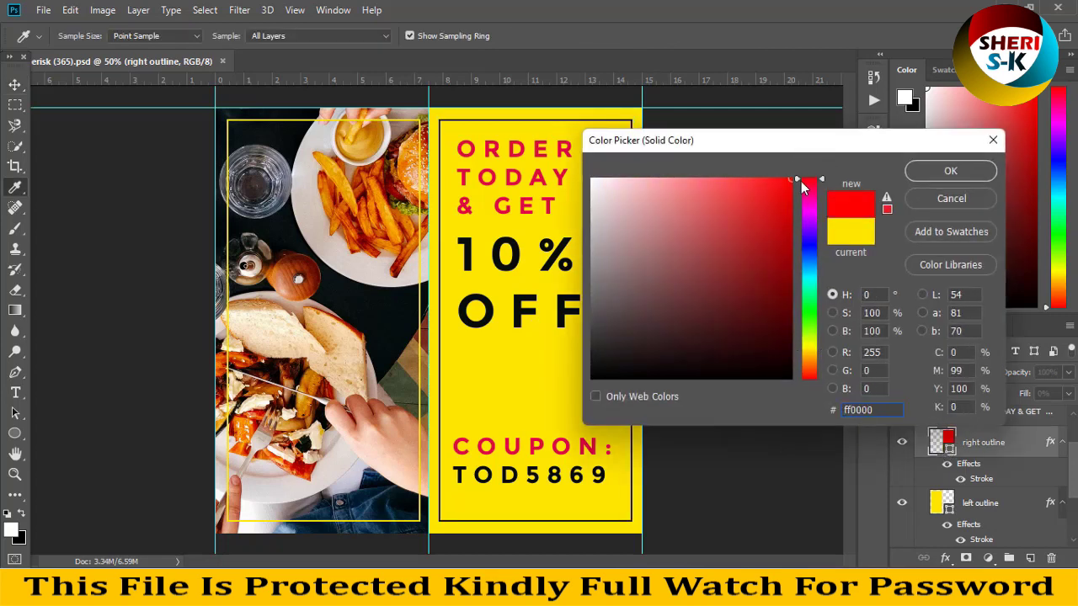
pyautogui.click(941, 171)
pyautogui.click(951, 510)
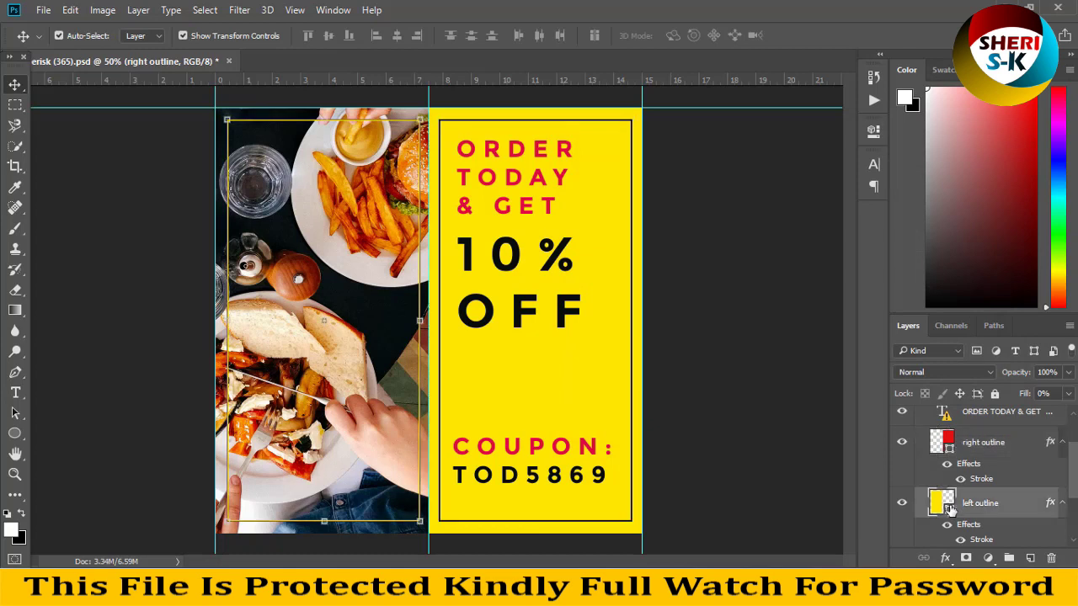
pyautogui.click(948, 448)
pyautogui.click(945, 559)
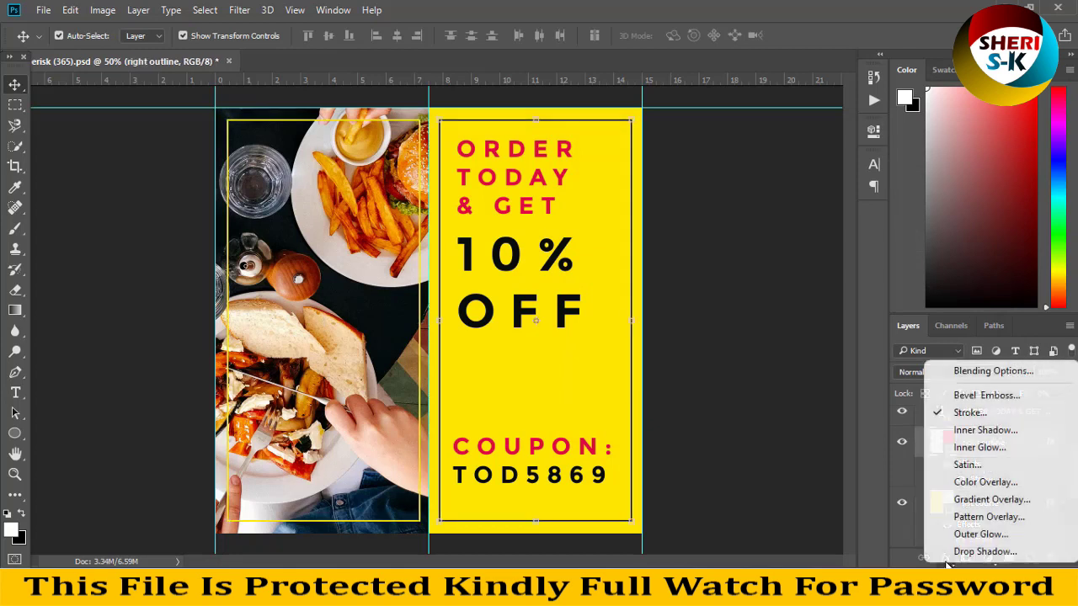
# Set the right outline's Stroke effect colour to black (000000).
pyautogui.click(968, 411)
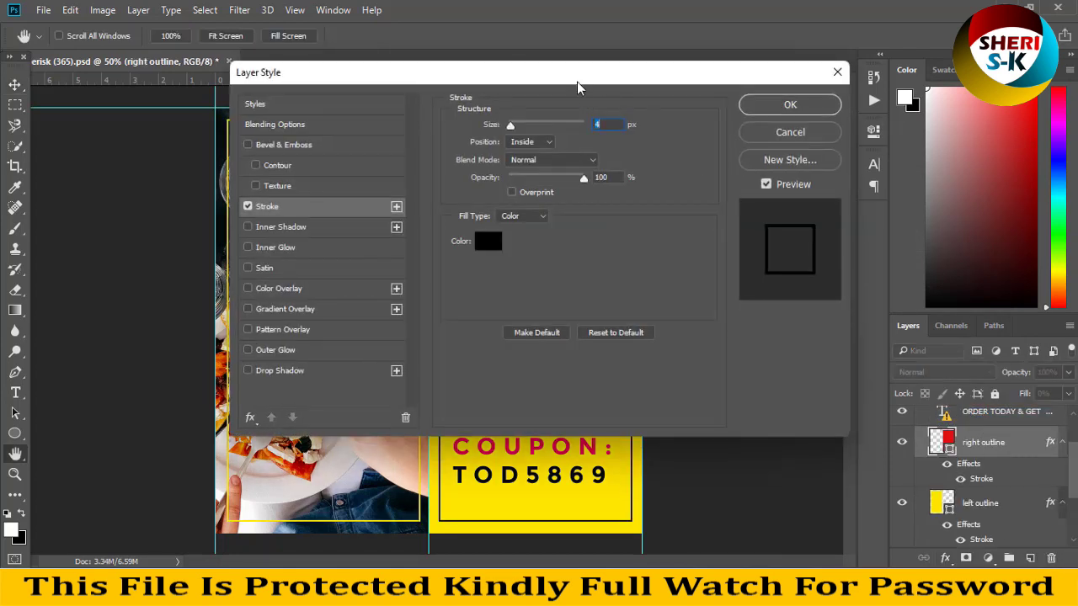
pyautogui.moveTo(577, 81); pyautogui.dragTo(965, 197)
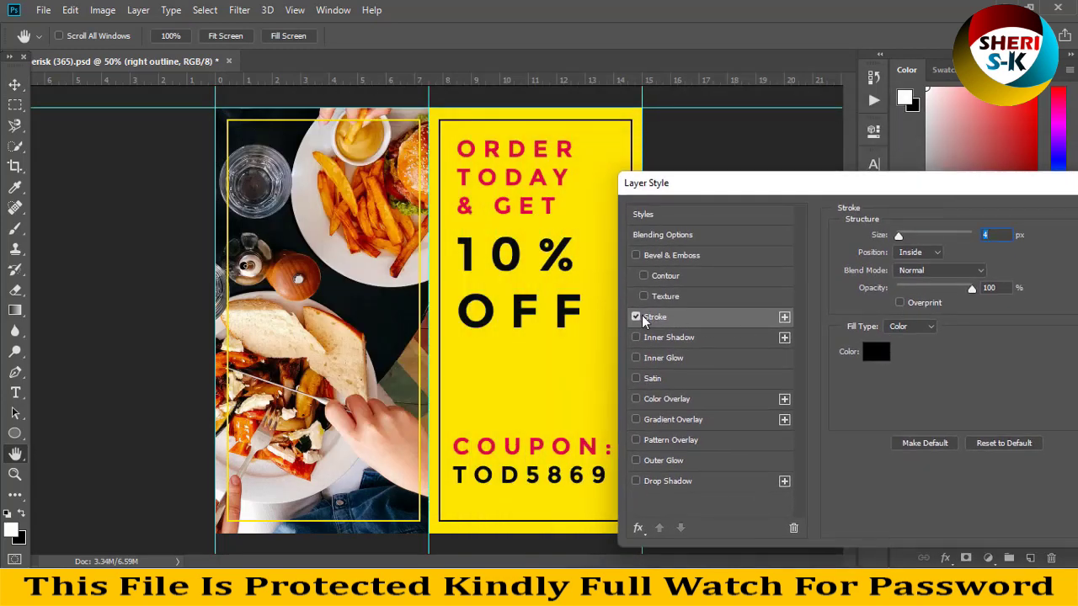
pyautogui.click(874, 351)
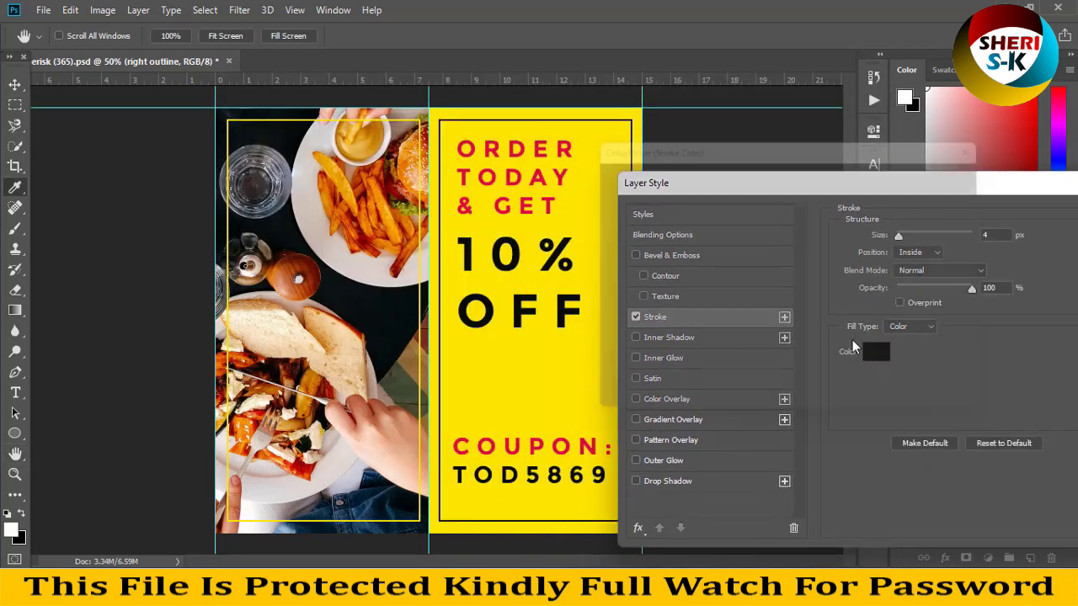
pyautogui.write('000000')
pyautogui.press('Return')
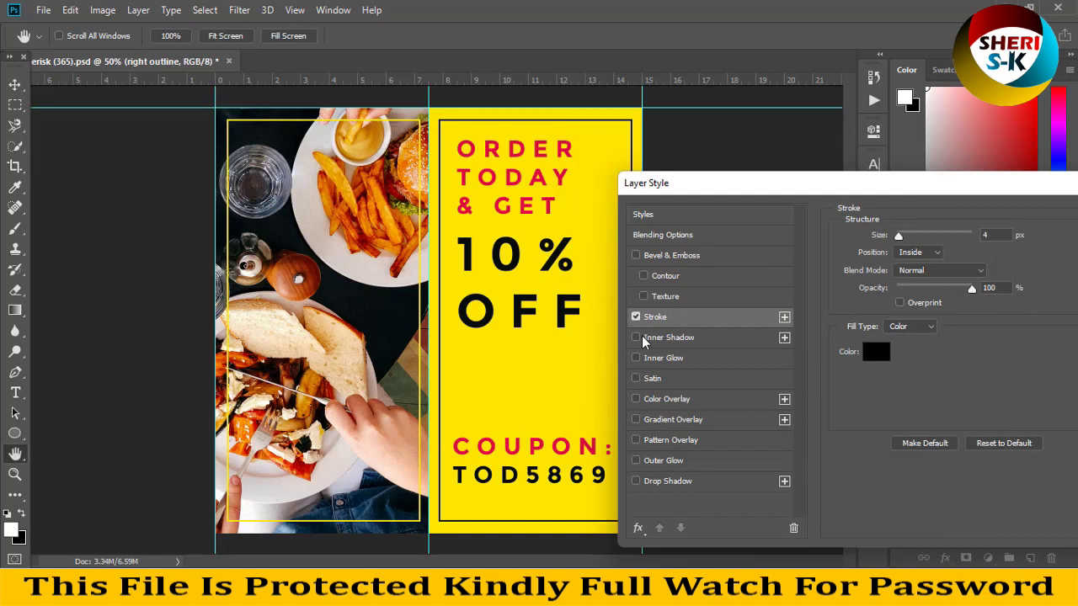
# Try a red colour overlay with the stroke off, discard all style changes, and close the coupon.
pyautogui.click(654, 401)
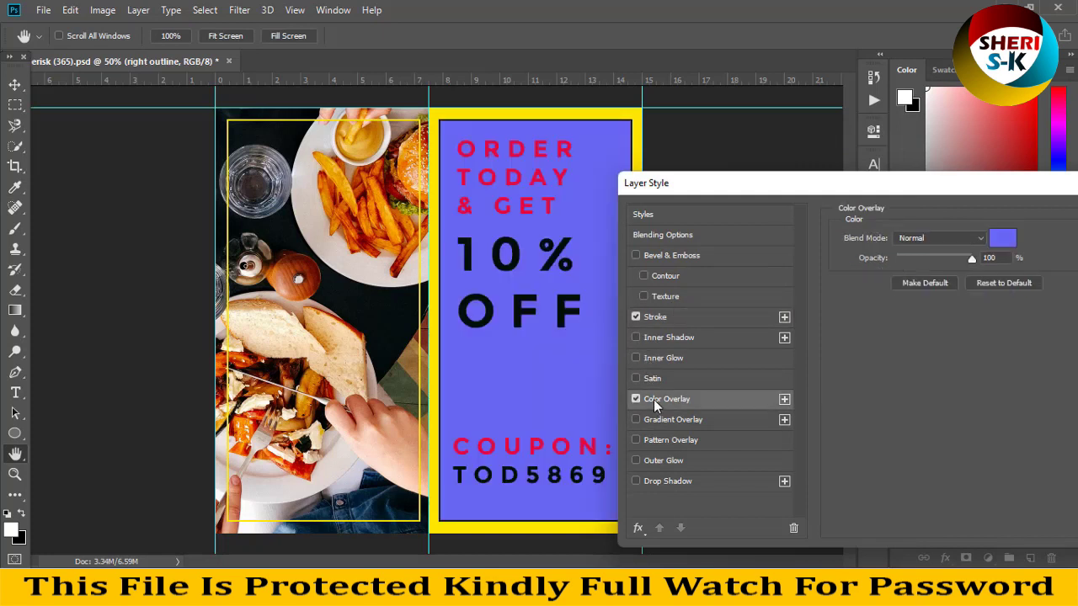
pyautogui.click(661, 317)
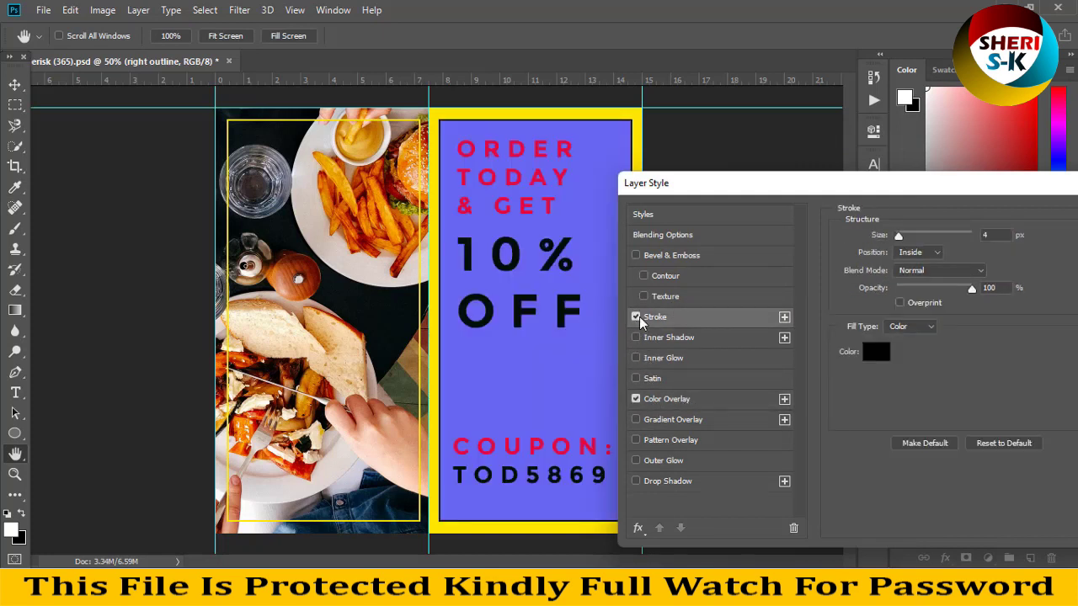
pyautogui.click(636, 317)
pyautogui.click(686, 392)
pyautogui.click(1002, 238)
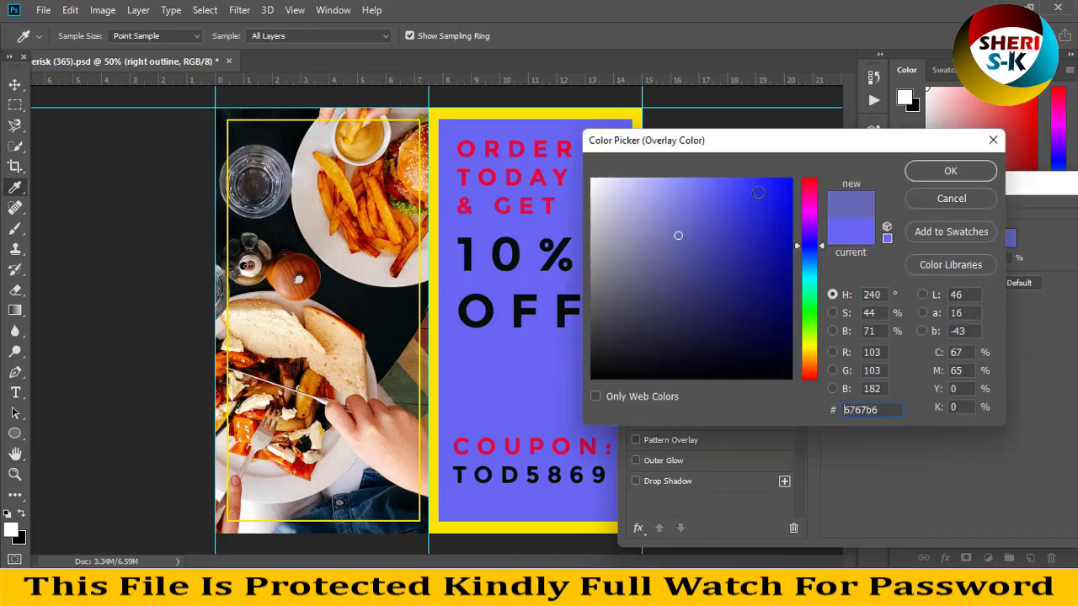
pyautogui.moveTo(806, 245); pyautogui.dragTo(807, 178)
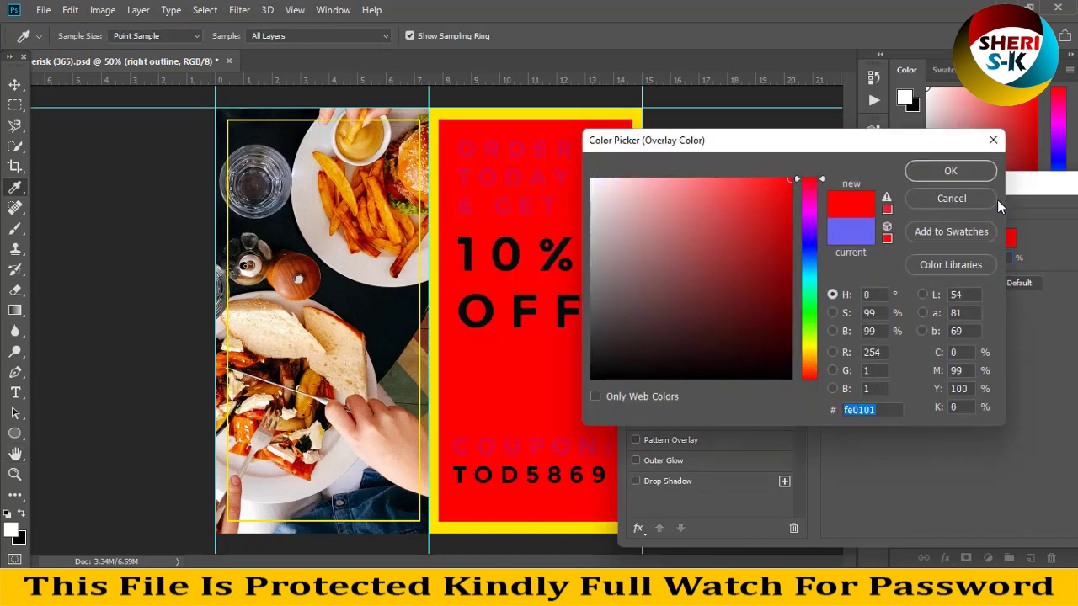
pyautogui.click(992, 201)
pyautogui.click(730, 260)
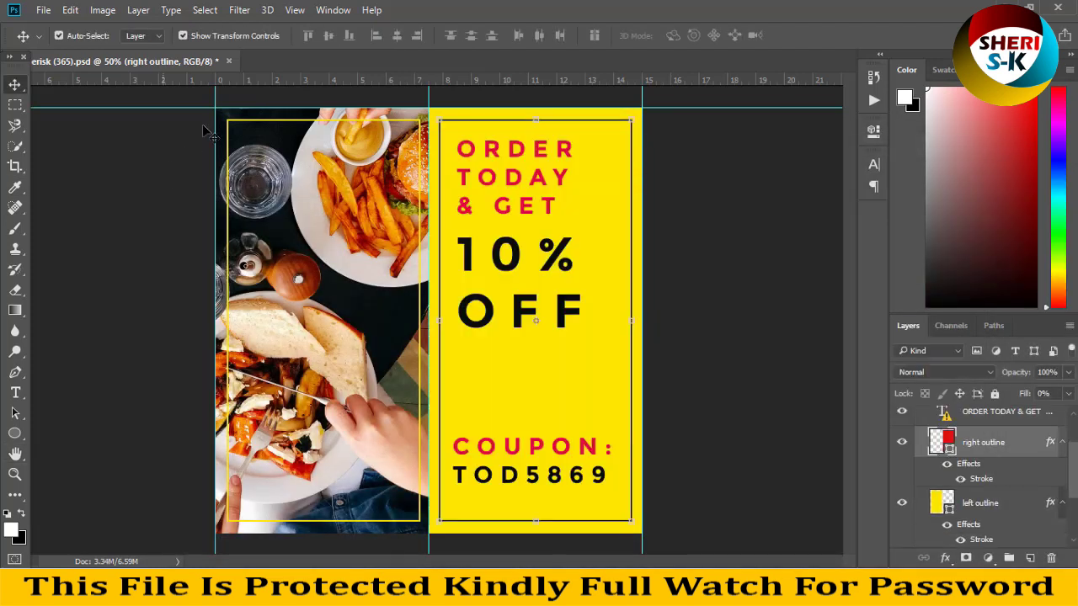
pyautogui.click(228, 61)
# Finish closing the coupon and open template 436, the YOU ARE INVAITED design.
pyautogui.click(541, 231)
pyautogui.click(480, 566)
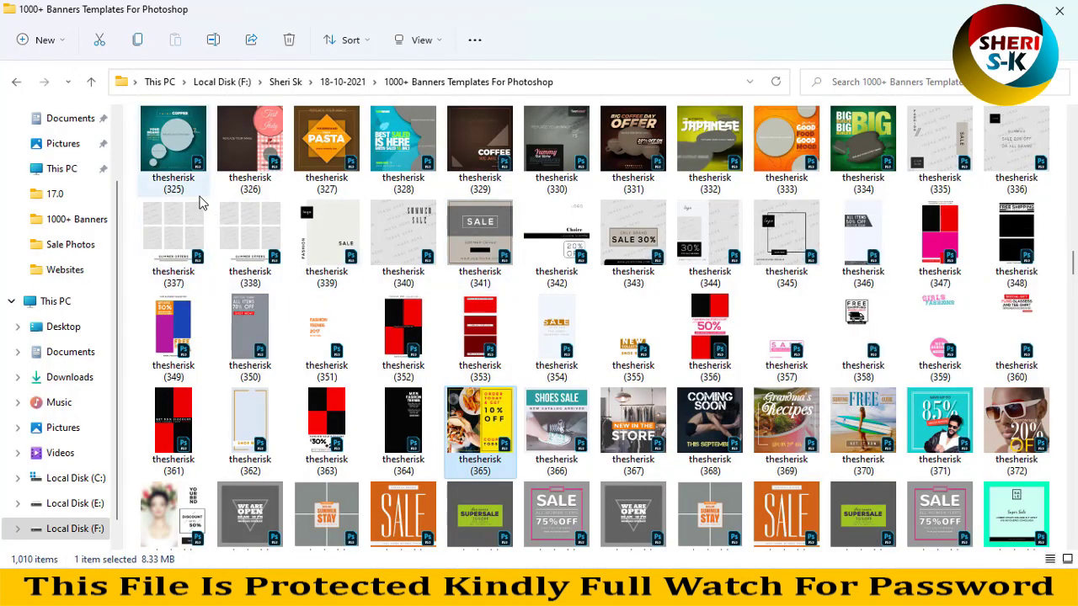
pyautogui.scroll(-5, 249, 251)
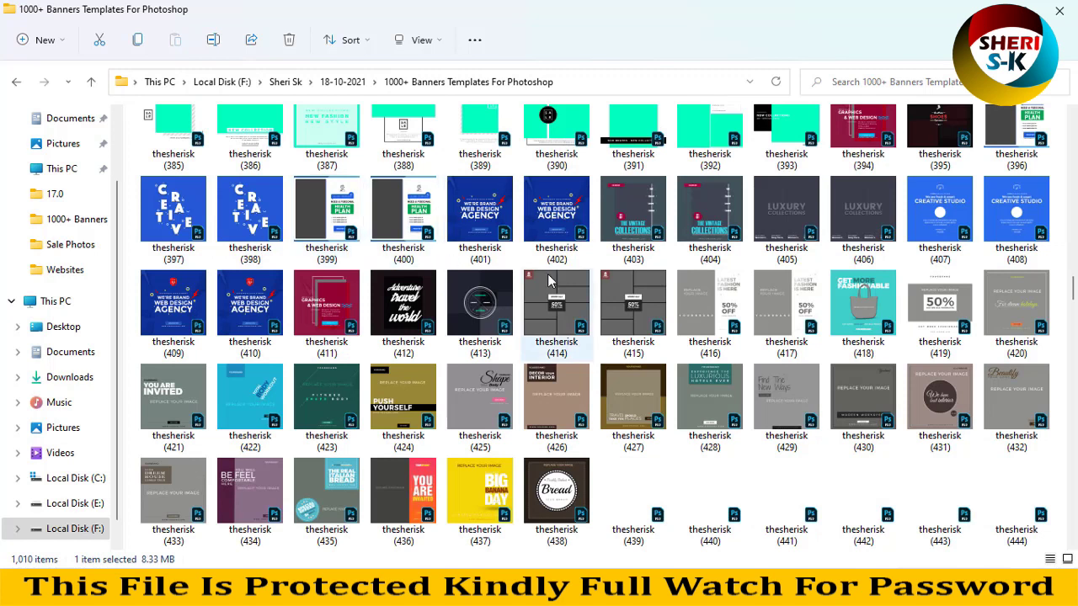
pyautogui.scroll(-3, 590, 295)
pyautogui.click(407, 227)
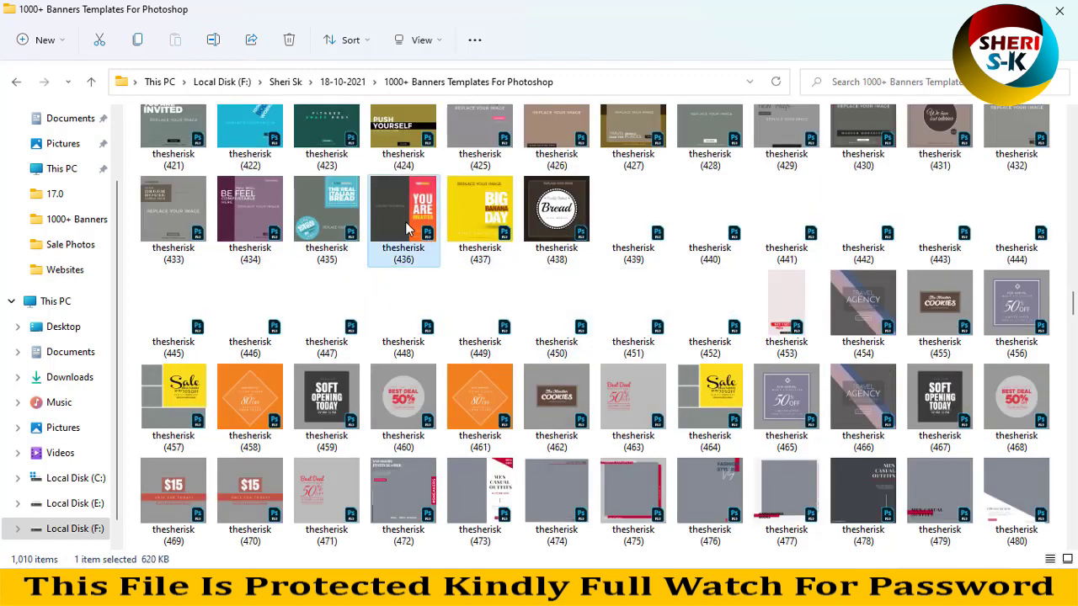
pyautogui.doubleClick(405, 221)
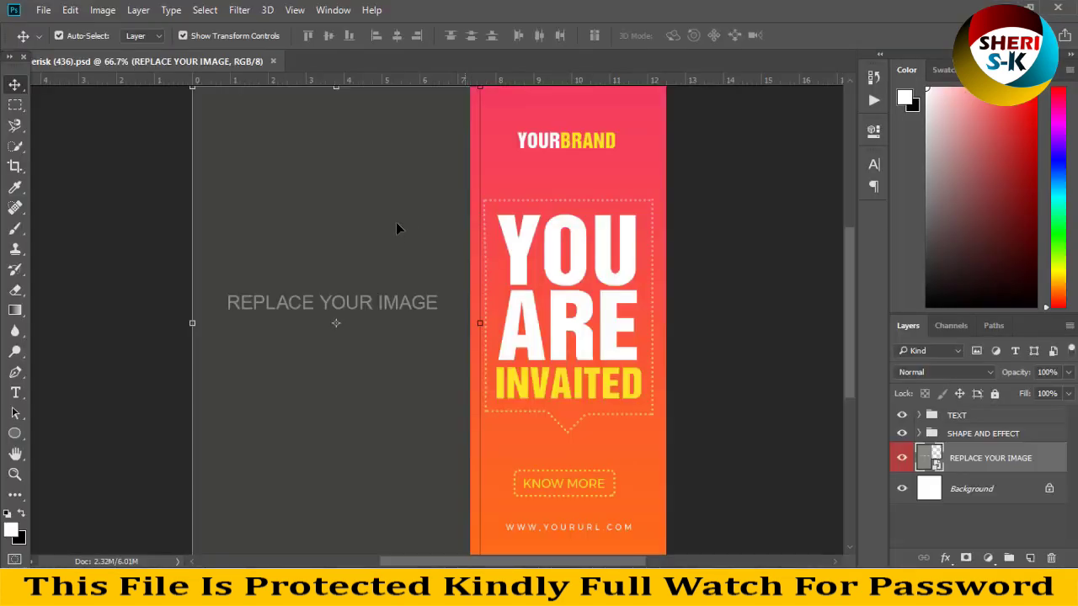
# Open the REPLACE YOUR IMAGE smart object, then browse to Girls > hairstyle and cup in hand.
pyautogui.doubleClick(936, 466)
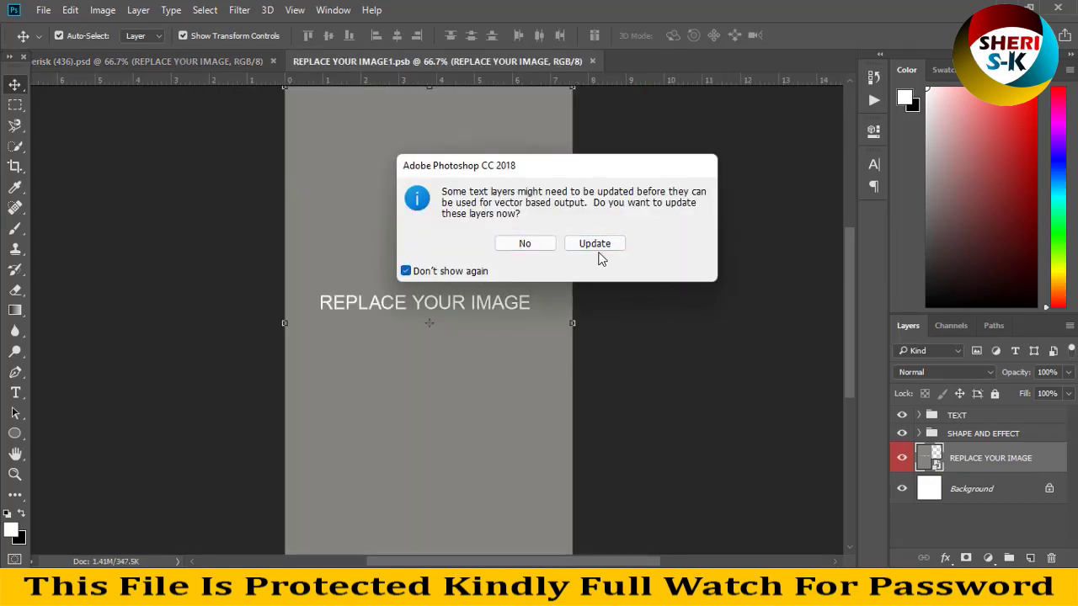
pyautogui.click(597, 253)
pyautogui.click(45, 10)
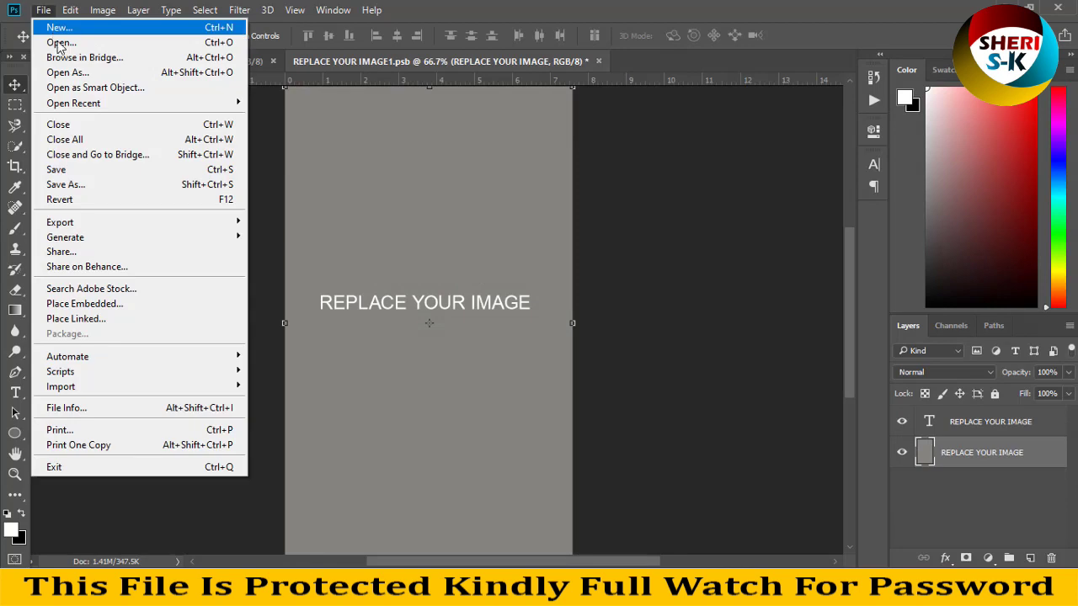
pyautogui.click(59, 43)
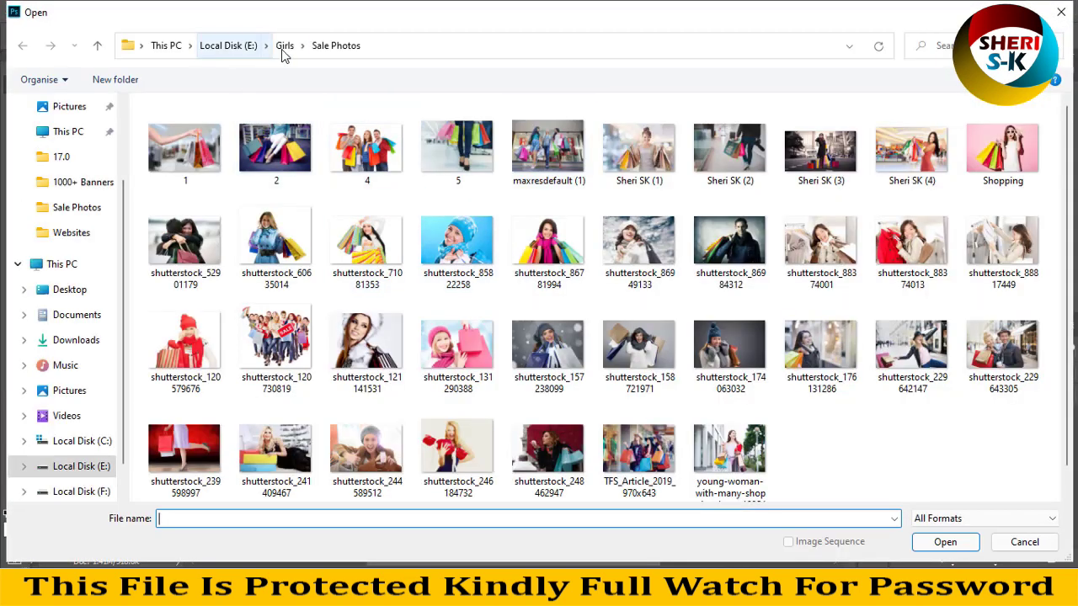
pyautogui.click(285, 46)
pyautogui.doubleClick(184, 142)
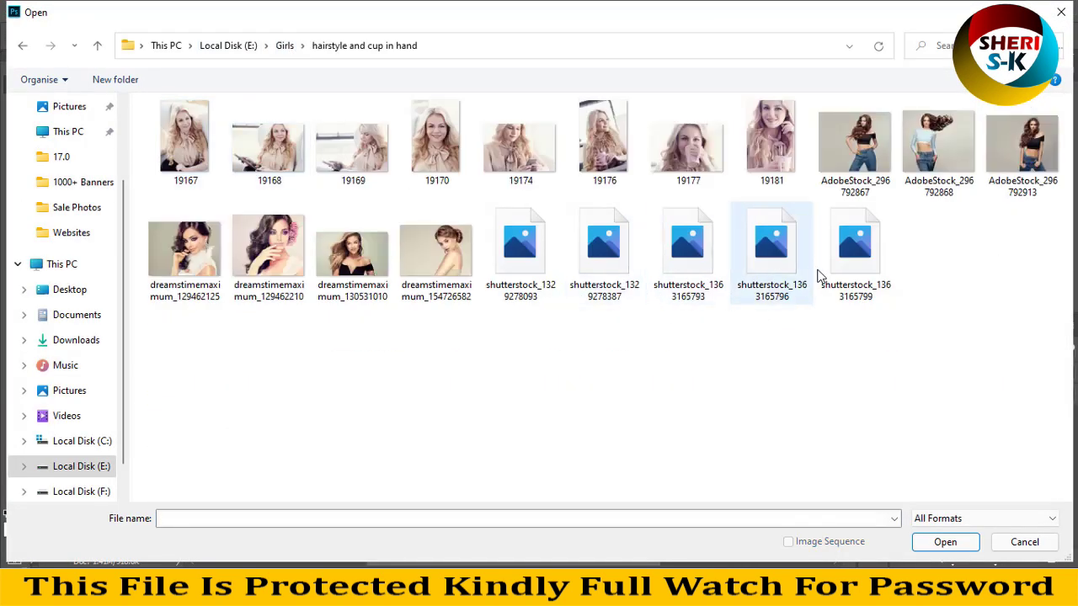
# Open AdobeStock_296792913 and drag the model photo onto the placeholder canvas, face centred.
pyautogui.doubleClick(1009, 142)
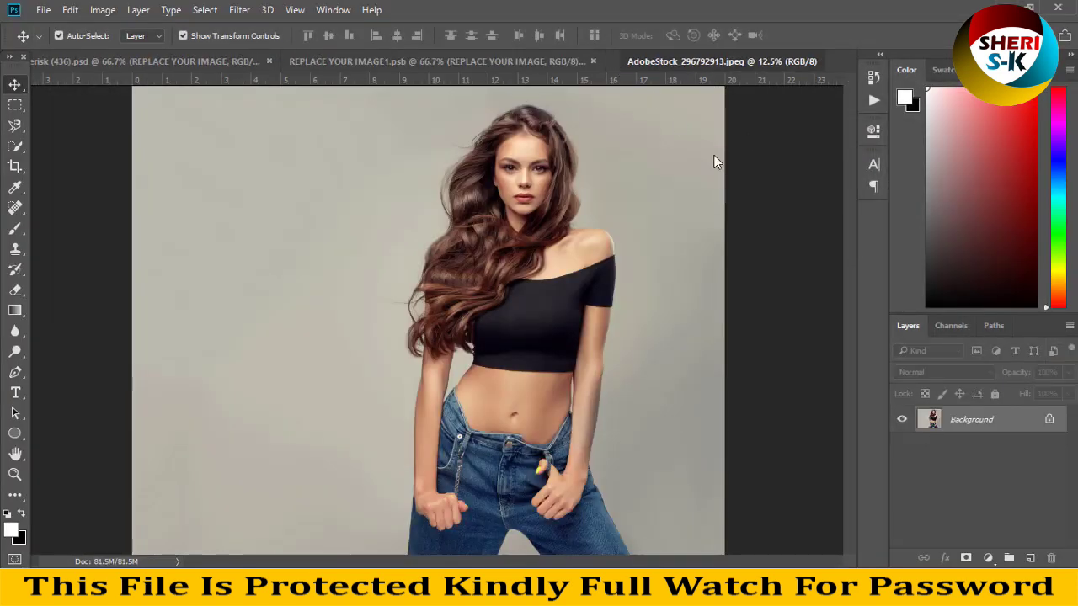
pyautogui.moveTo(657, 60); pyautogui.dragTo(725, 150)
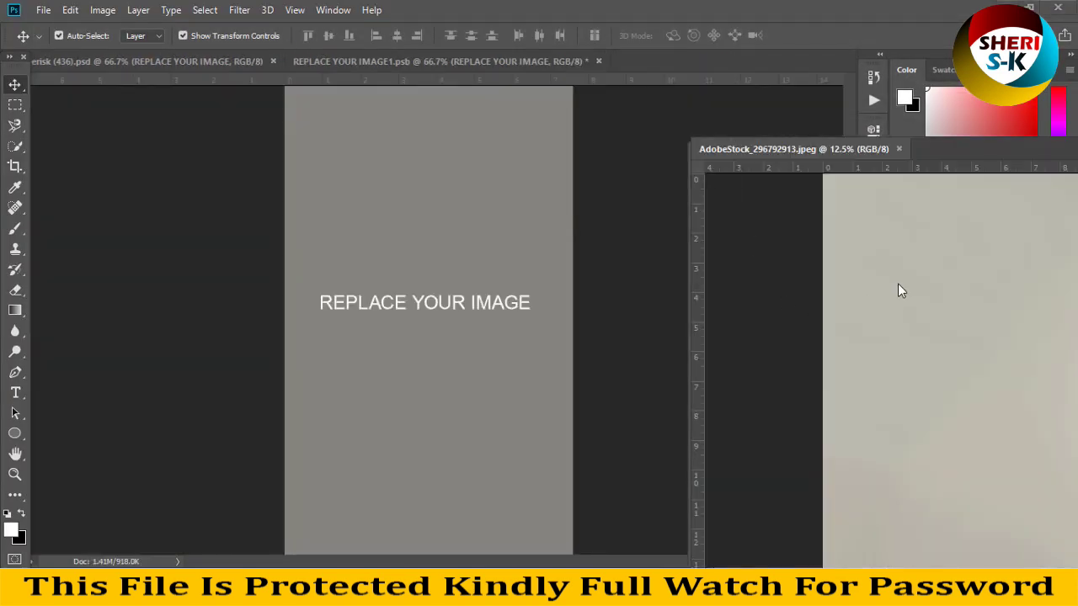
pyautogui.moveTo(898, 284)
pyautogui.mouseDown()
pyautogui.moveTo(435, 296)
pyautogui.moveTo(513, 274)
pyautogui.mouseUp()
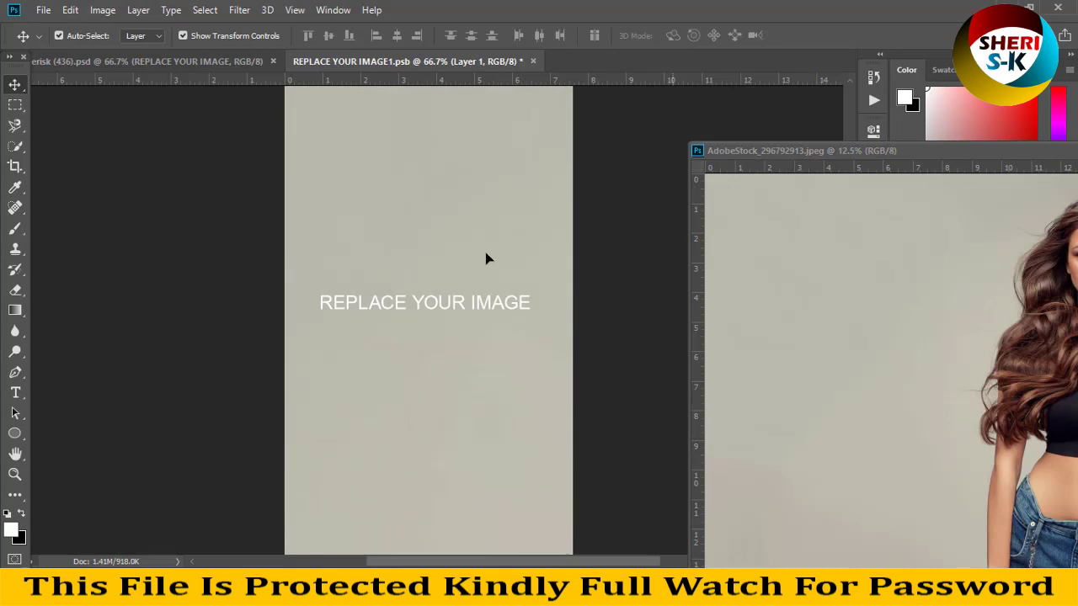
pyautogui.moveTo(442, 244); pyautogui.dragTo(328, 308)
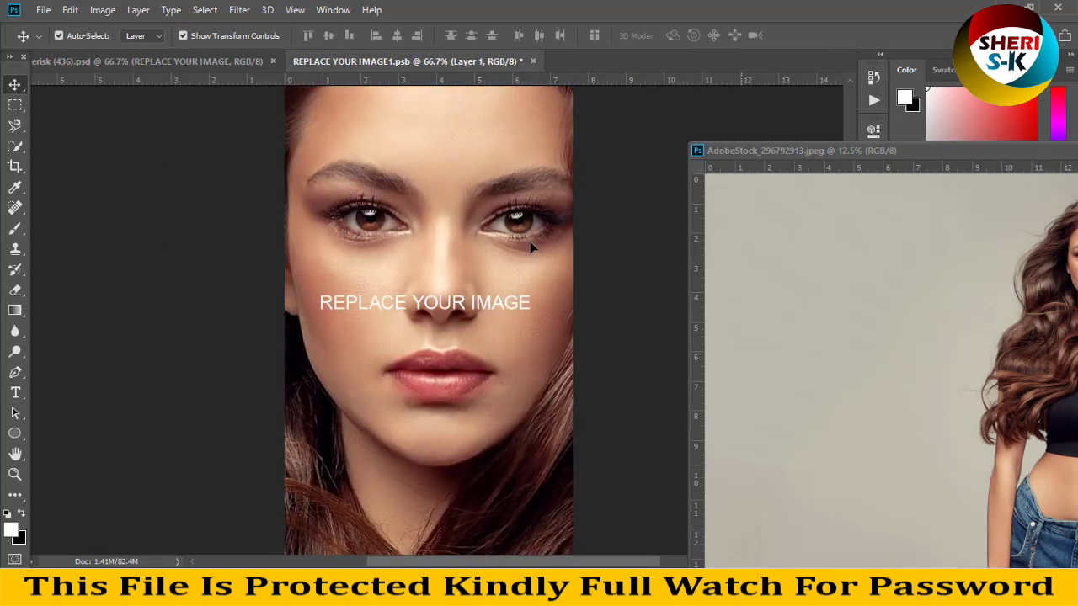
# Scale the model photo to about 46%, nudge it into place, and save.
pyautogui.hotkey('ctrl', '-')
pyautogui.hotkey('ctrl', '-')
pyautogui.hotkey('ctrl', '-')
pyautogui.hotkey('ctrl', '-')
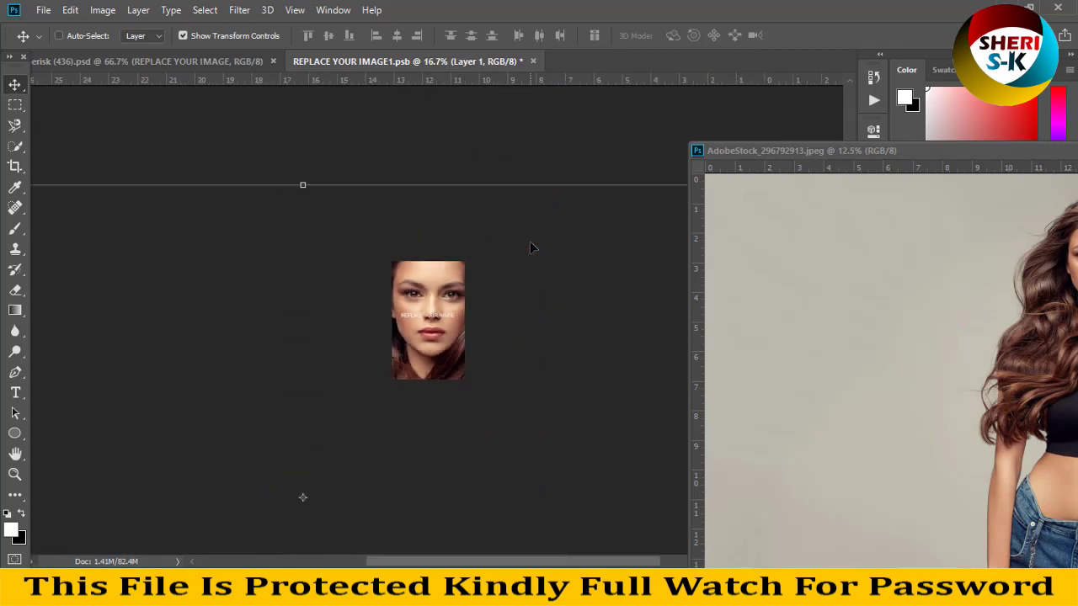
pyautogui.hotkey('ctrl', '-')
pyautogui.hotkey('ctrl', '-')
pyautogui.hotkey('ctrl', '-')
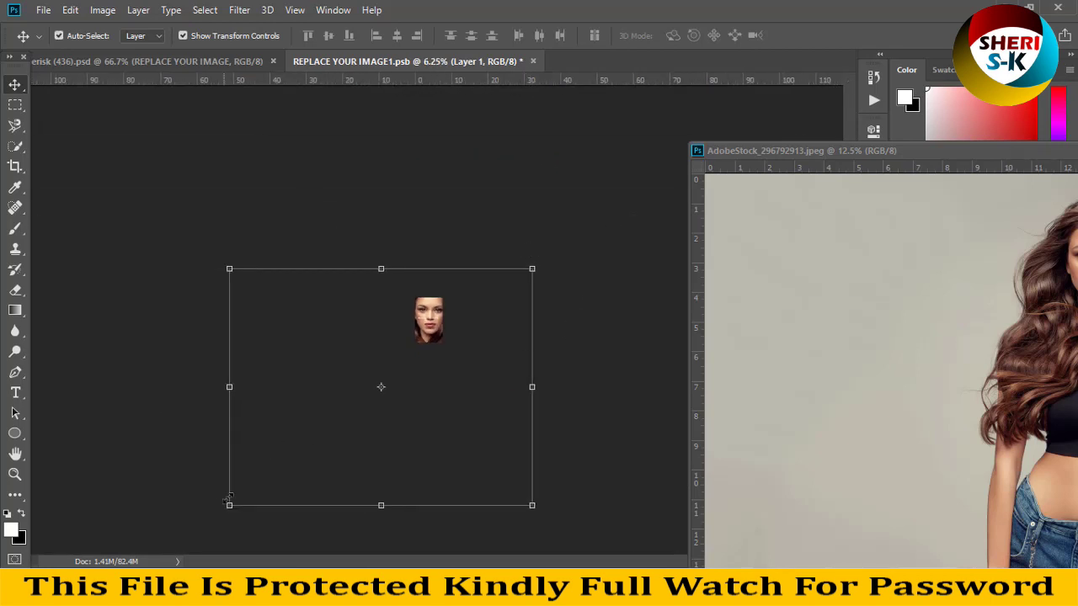
pyautogui.moveTo(228, 500)
pyautogui.mouseDown()
pyautogui.moveTo(391, 379)
pyautogui.moveTo(370, 352)
pyautogui.mouseUp()
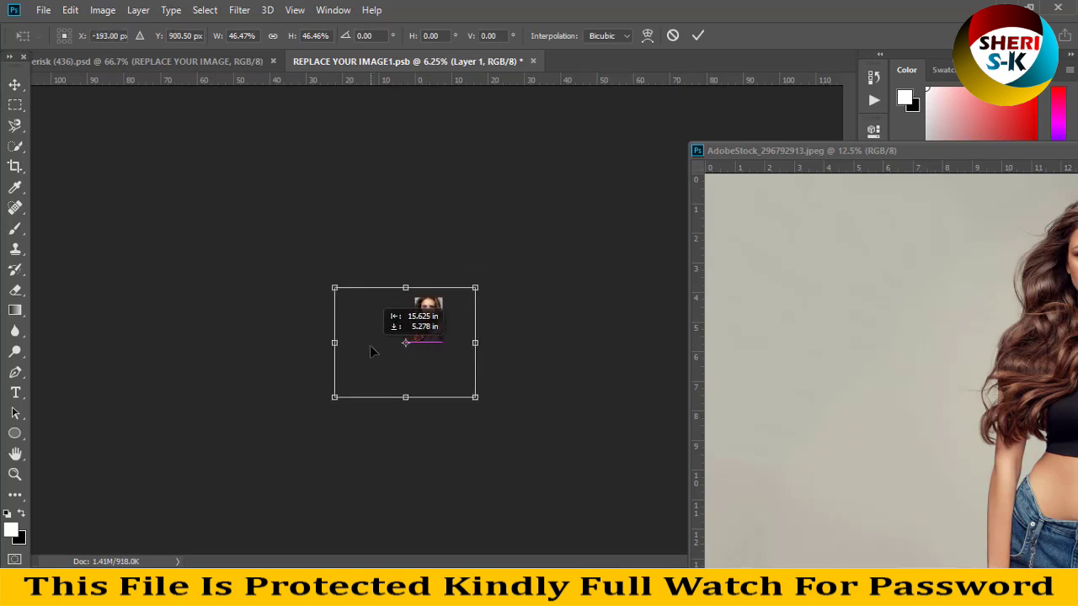
pyautogui.moveTo(454, 392); pyautogui.dragTo(456, 395)
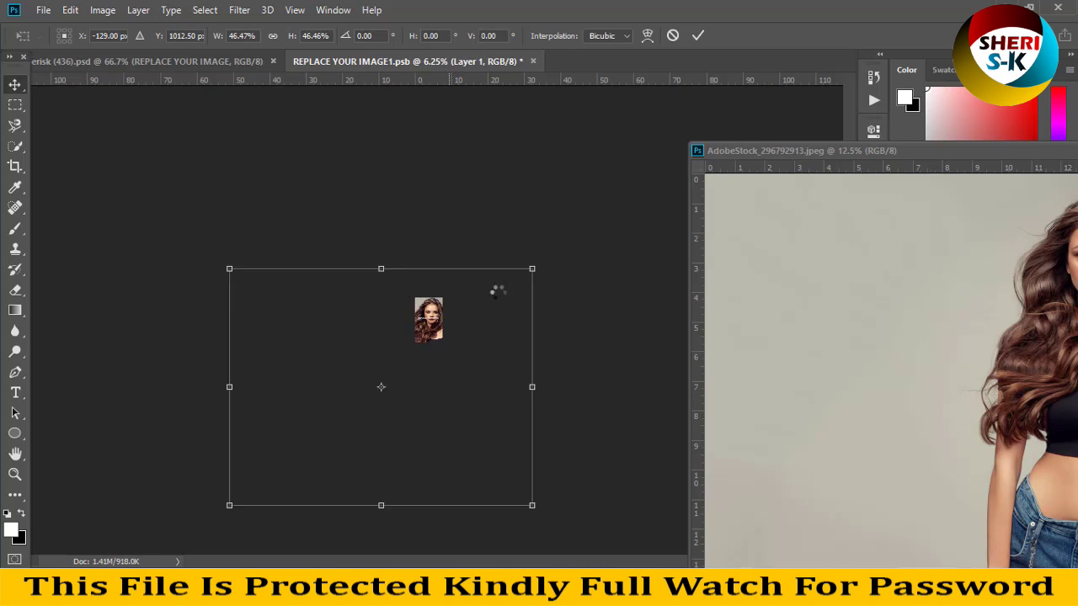
pyautogui.hotkey('ctrl', 's')
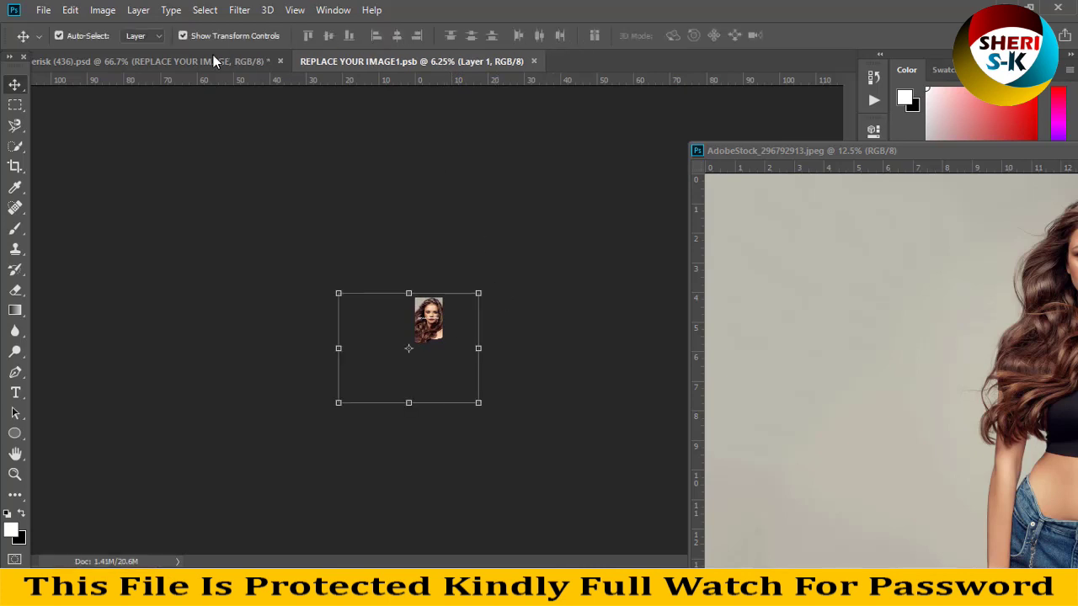
# Check the banner, then close the floating stock photo window.
pyautogui.click(213, 56)
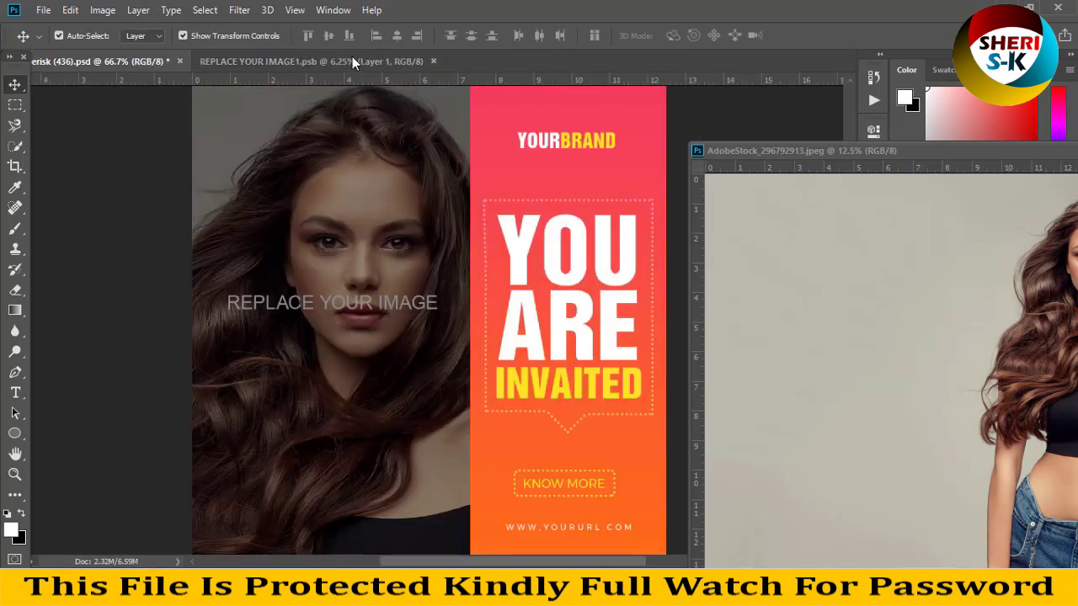
pyautogui.click(352, 61)
pyautogui.moveTo(941, 151); pyautogui.dragTo(259, 238)
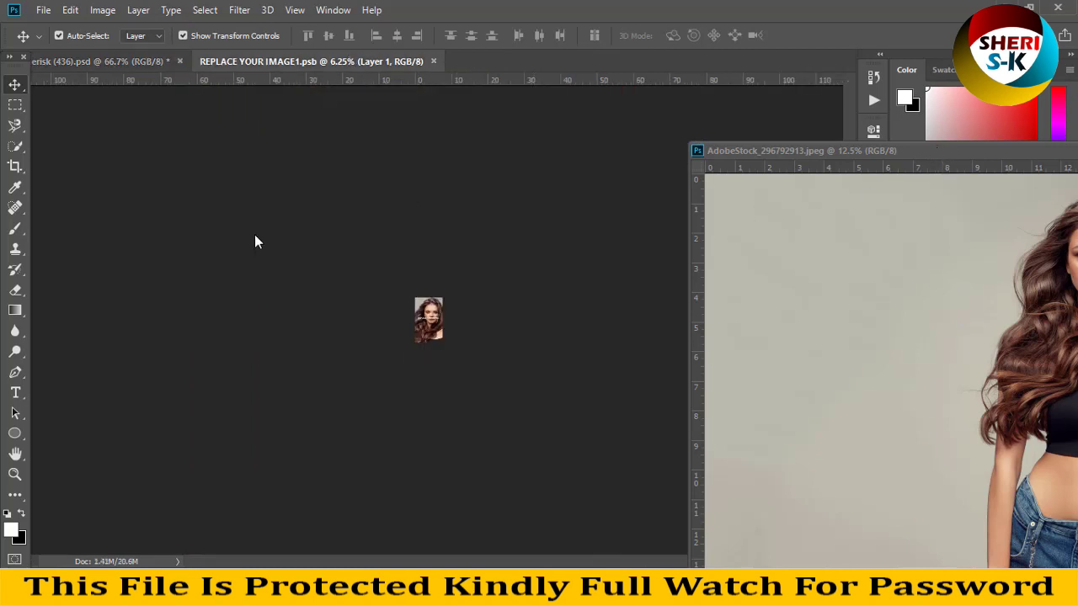
pyautogui.click(619, 232)
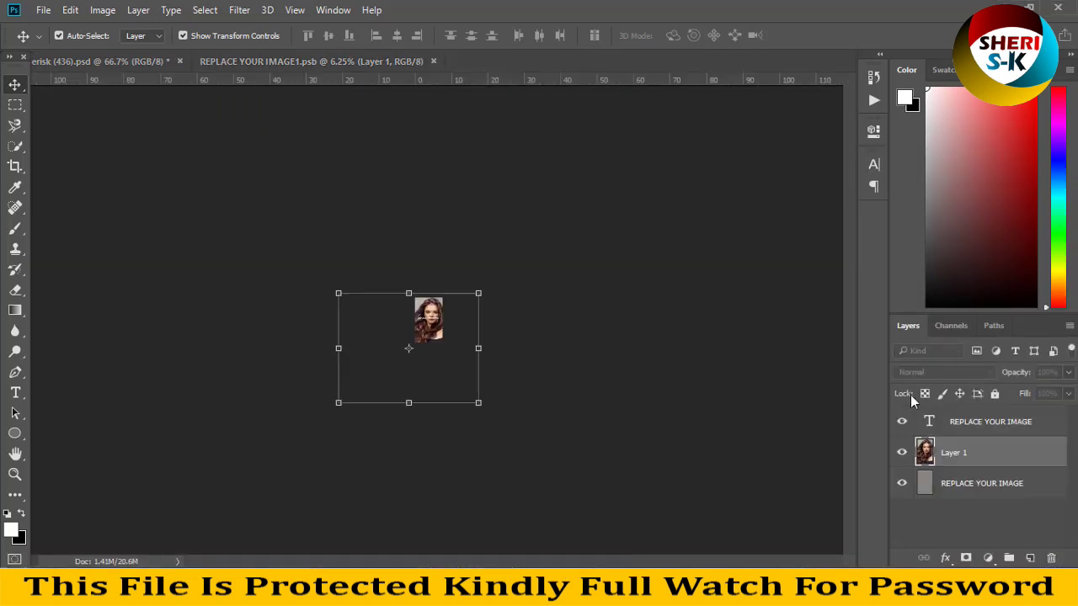
# Delete the REPLACE YOUR IMAGE caption layer, save, and check the updated banner.
pyautogui.click(983, 425)
pyautogui.press('Delete')
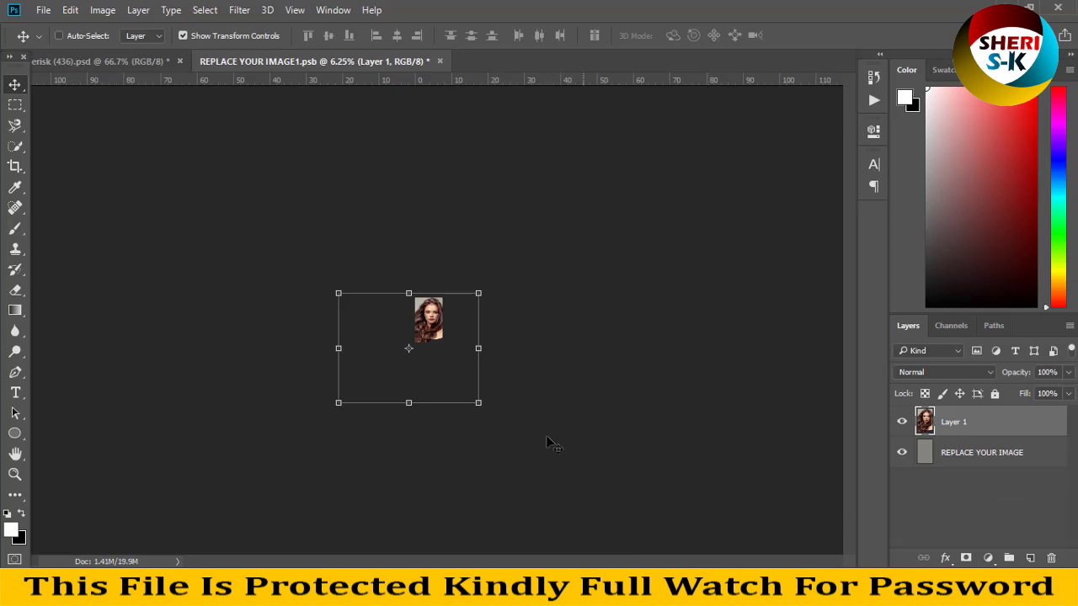
pyautogui.hotkey('ctrl', 's')
pyautogui.click(141, 62)
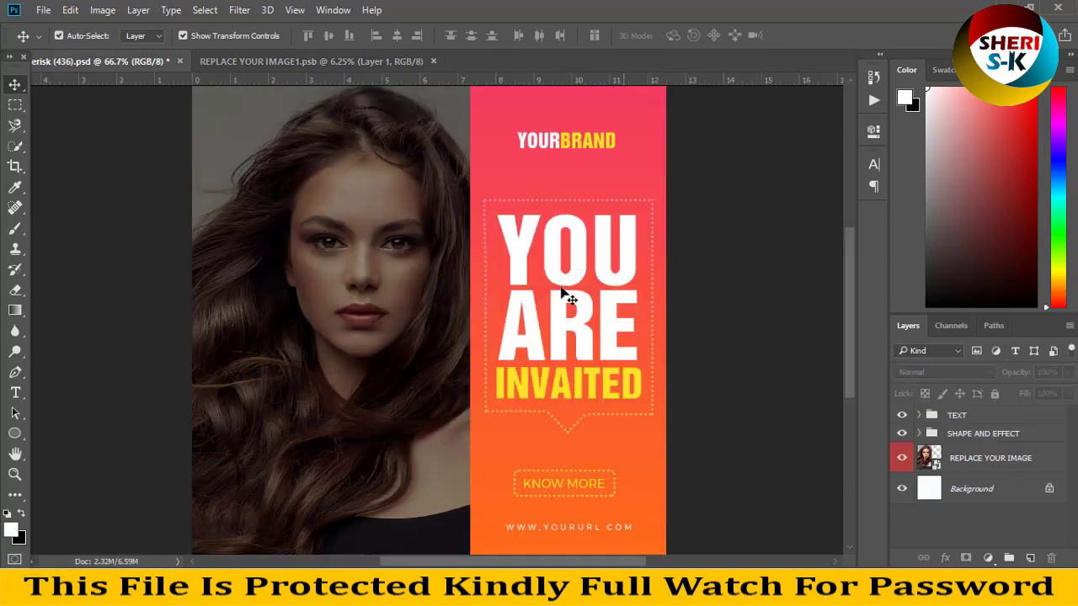
pyautogui.scroll(-1, 556, 353)
pyautogui.click(427, 60)
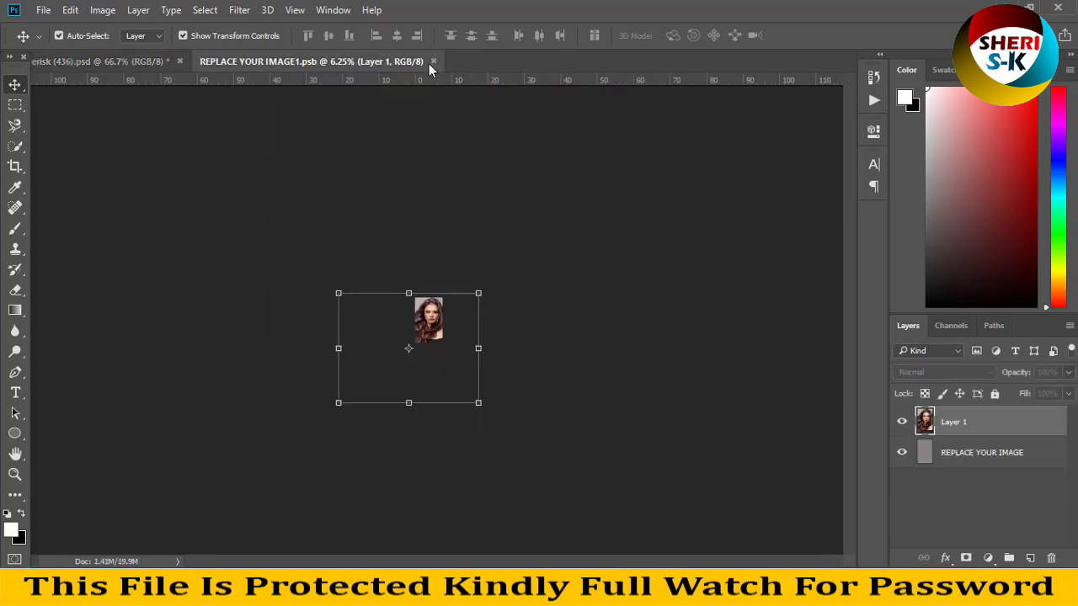
pyautogui.moveTo(556, 236)
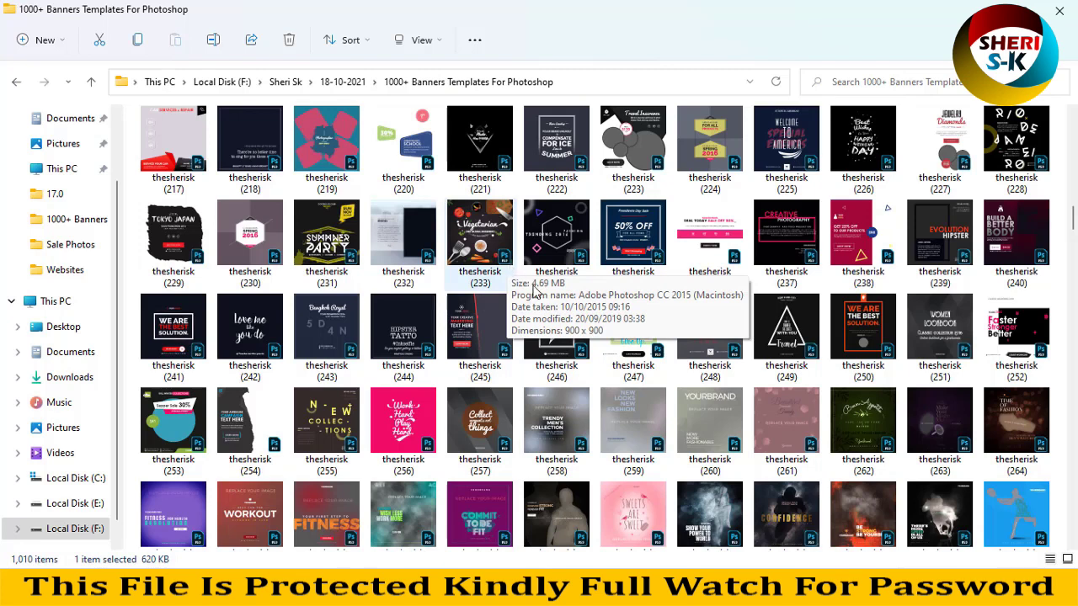
pyautogui.scroll(-2, 532, 290)
pyautogui.scroll(-10, 526, 297)
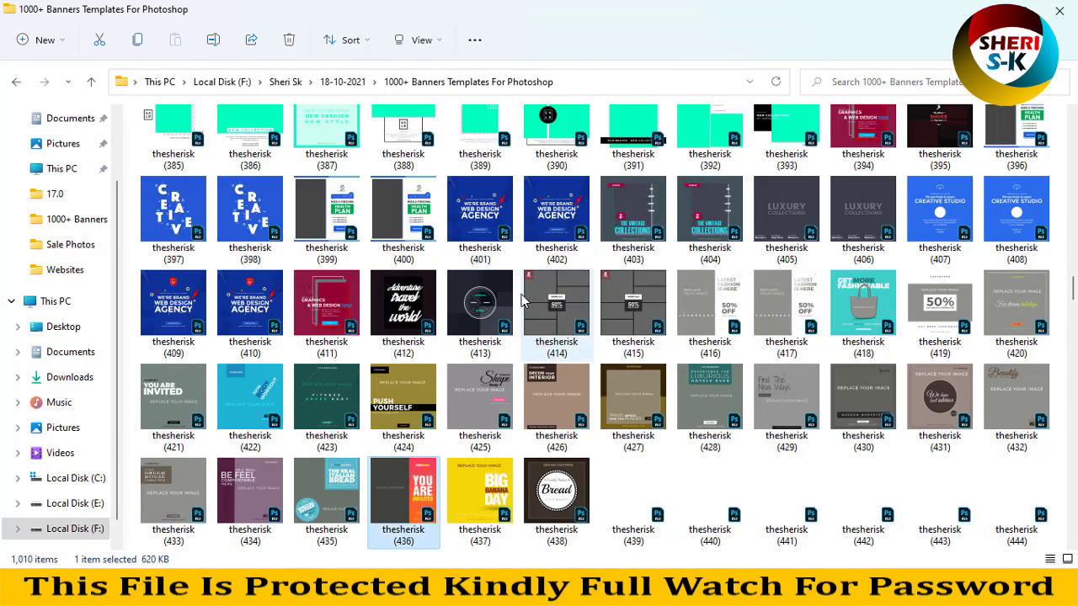
pyautogui.scroll(-5, 524, 299)
pyautogui.moveTo(556, 303)
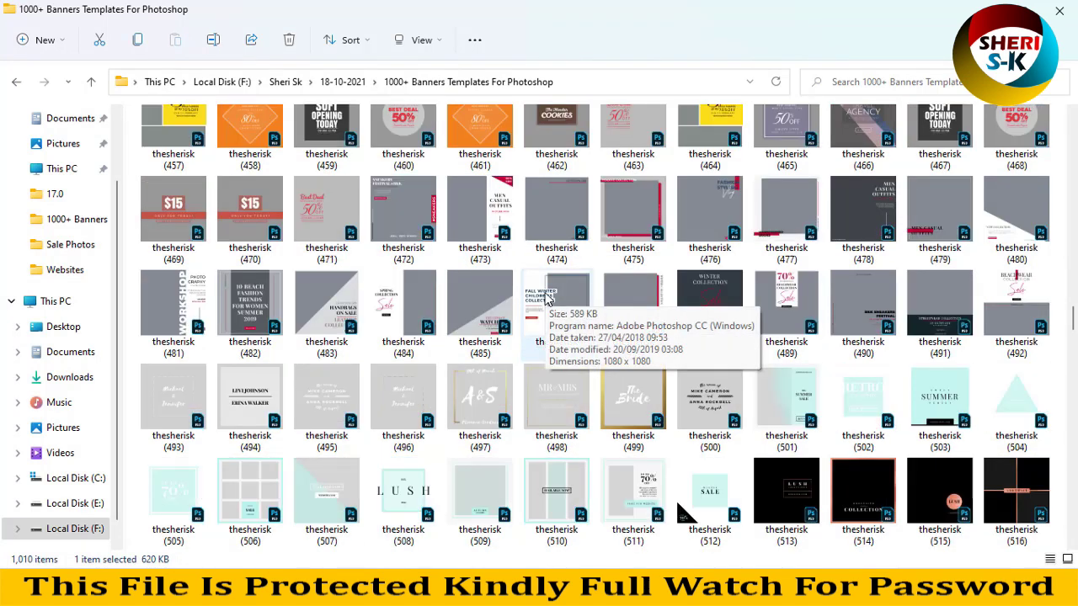
pyautogui.scroll(5, 545, 299)
pyautogui.scroll(4, 544, 299)
pyautogui.scroll(9, 545, 299)
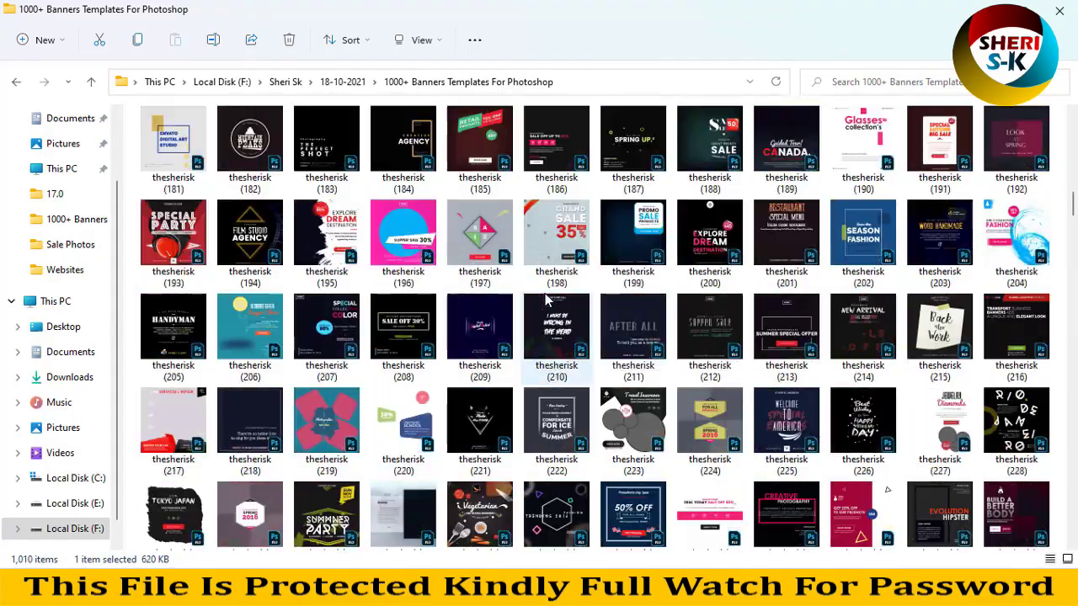